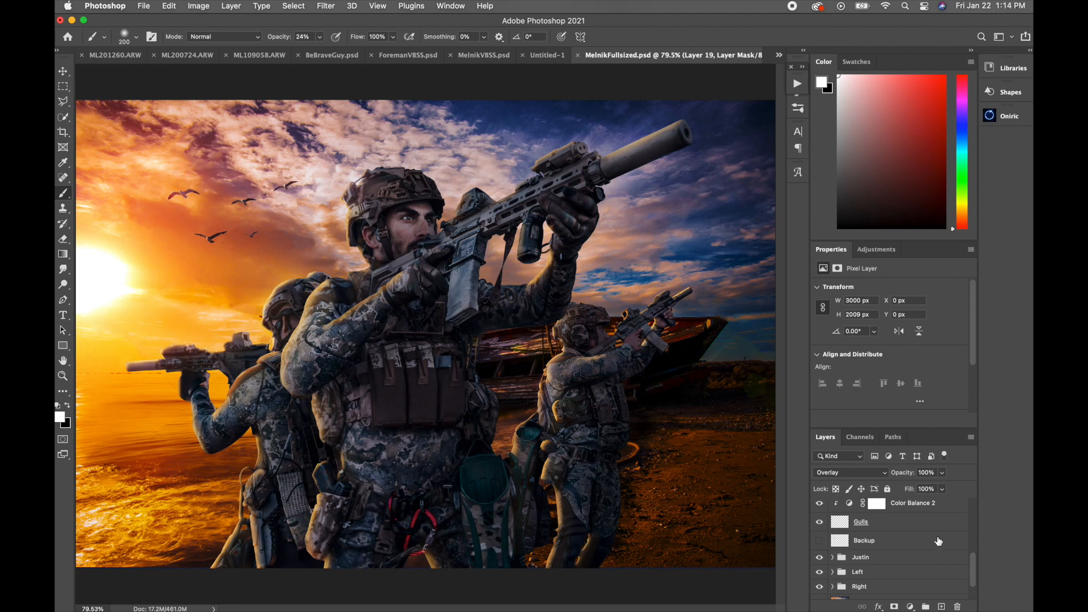
# Step: Expand the main soldier's layer group and toggle Exposure 1 and Exposure 1 copy 4 off and on to compare their effect
pyautogui.scroll(-2, 917, 544)
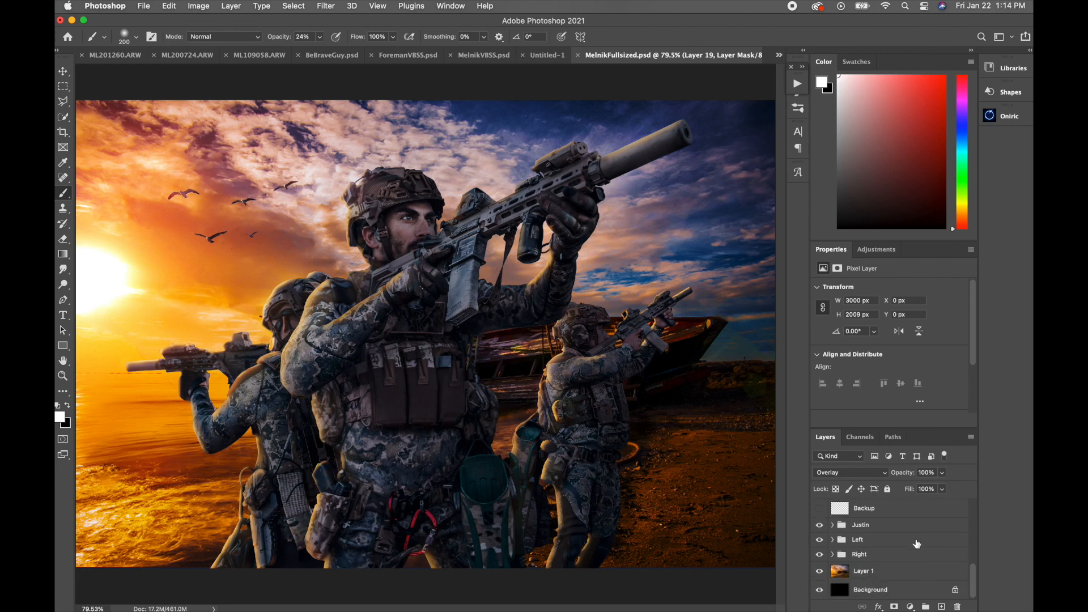
pyautogui.moveTo(820, 527)
pyautogui.mouseDown()
pyautogui.moveTo(820, 556)
pyautogui.moveTo(819, 525)
pyautogui.mouseUp()
pyautogui.click(832, 525)
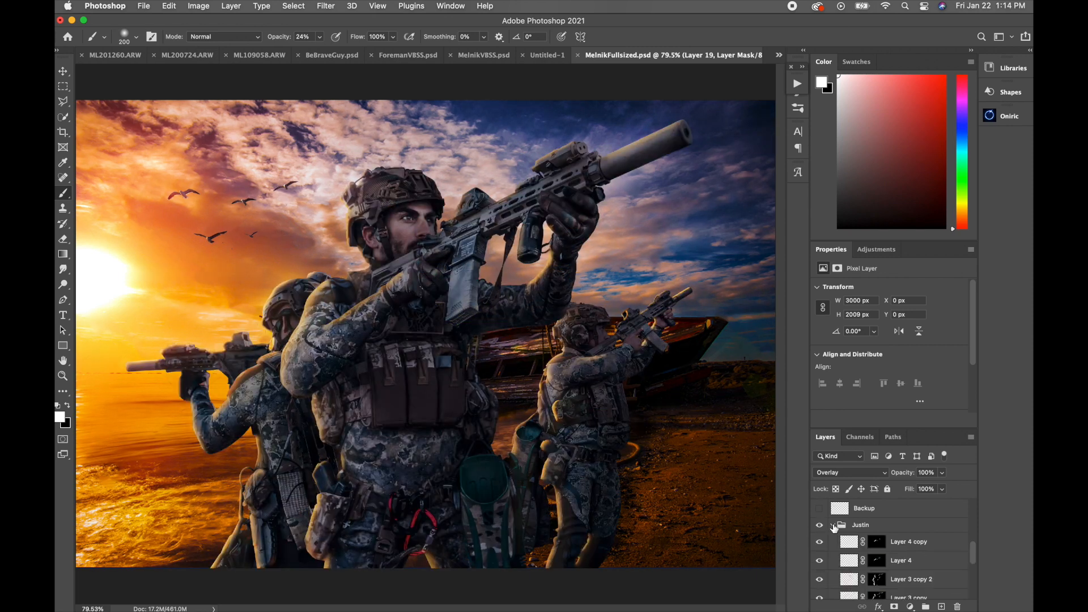
pyautogui.scroll(-5, 906, 544)
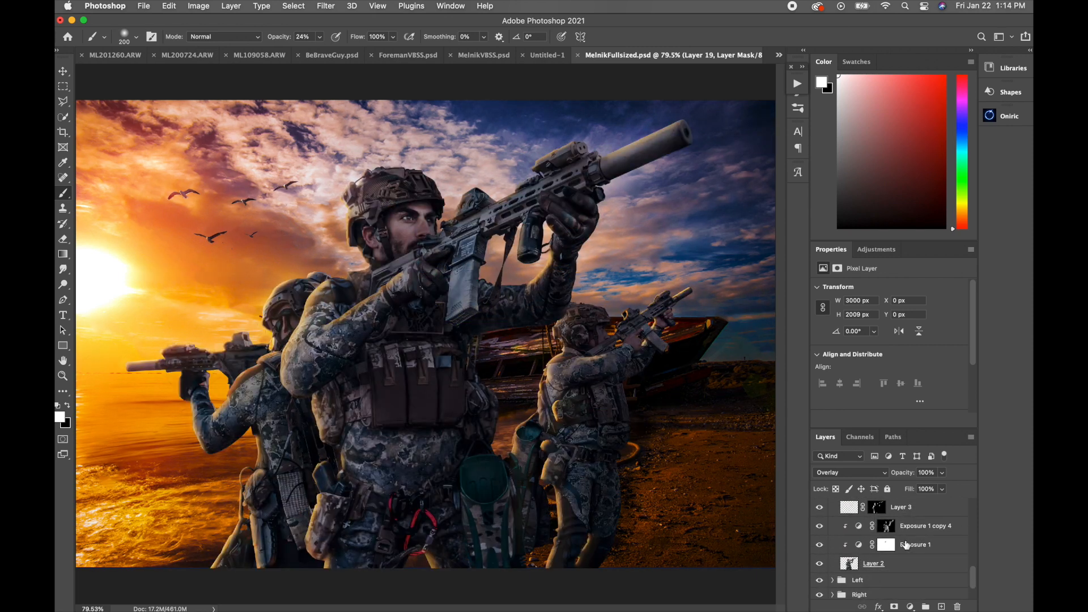
pyautogui.click(819, 545)
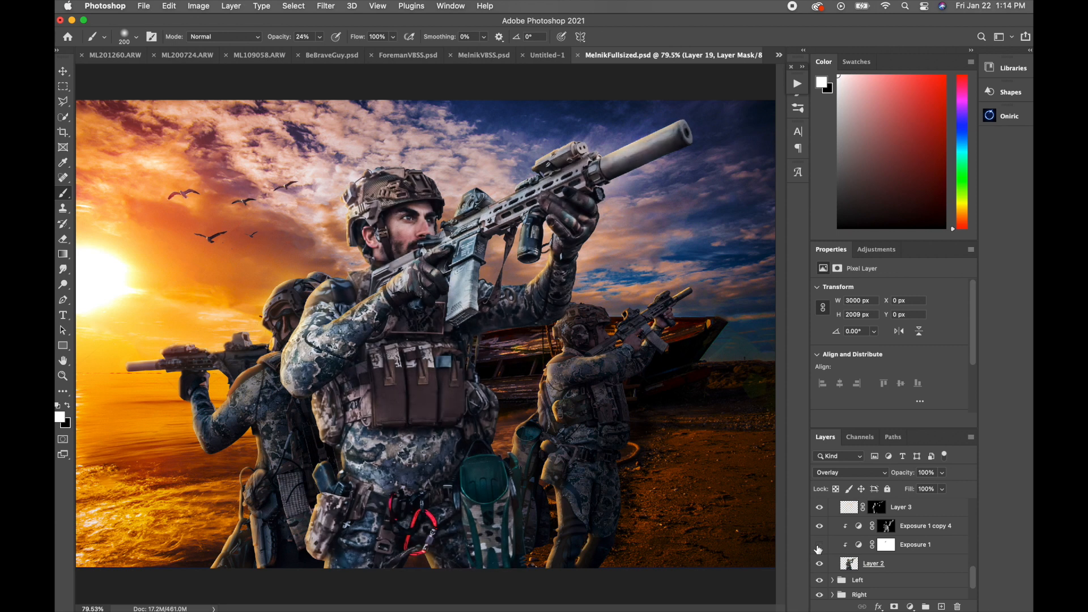
pyautogui.click(819, 546)
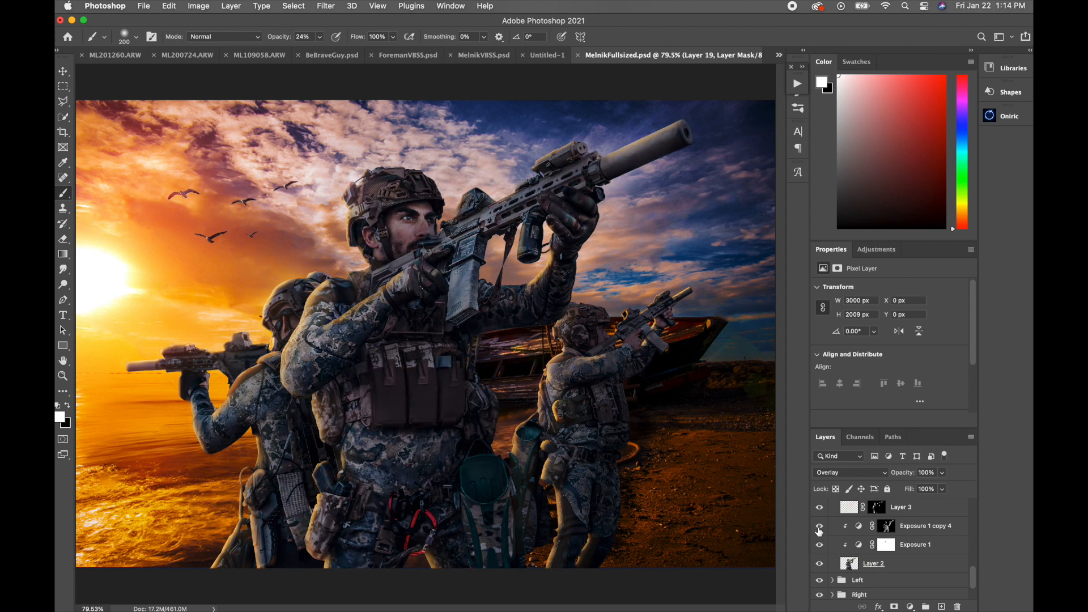
pyautogui.click(819, 527)
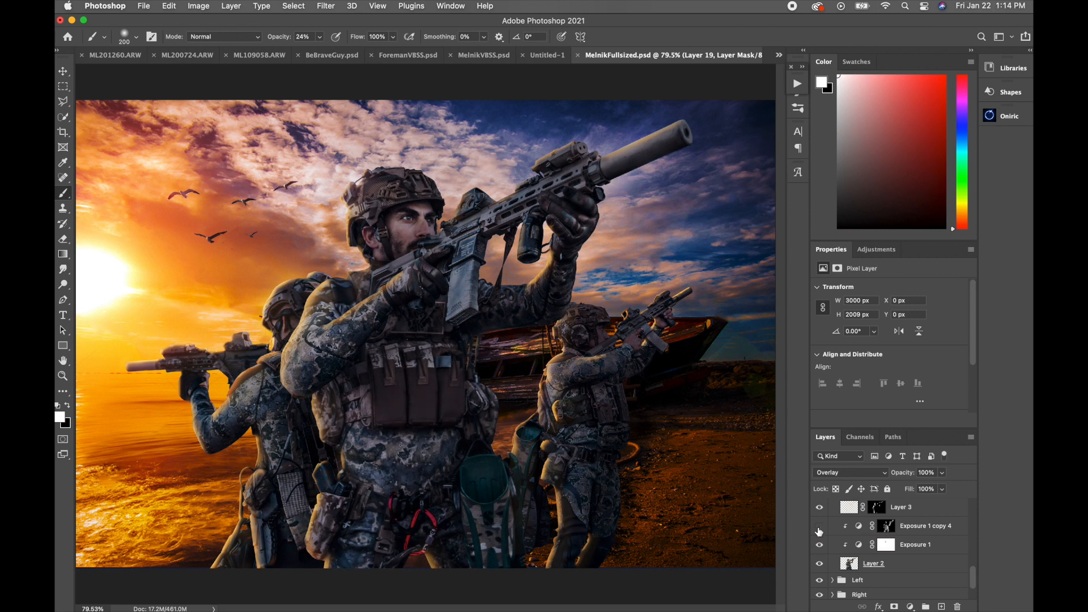
pyautogui.click(819, 526)
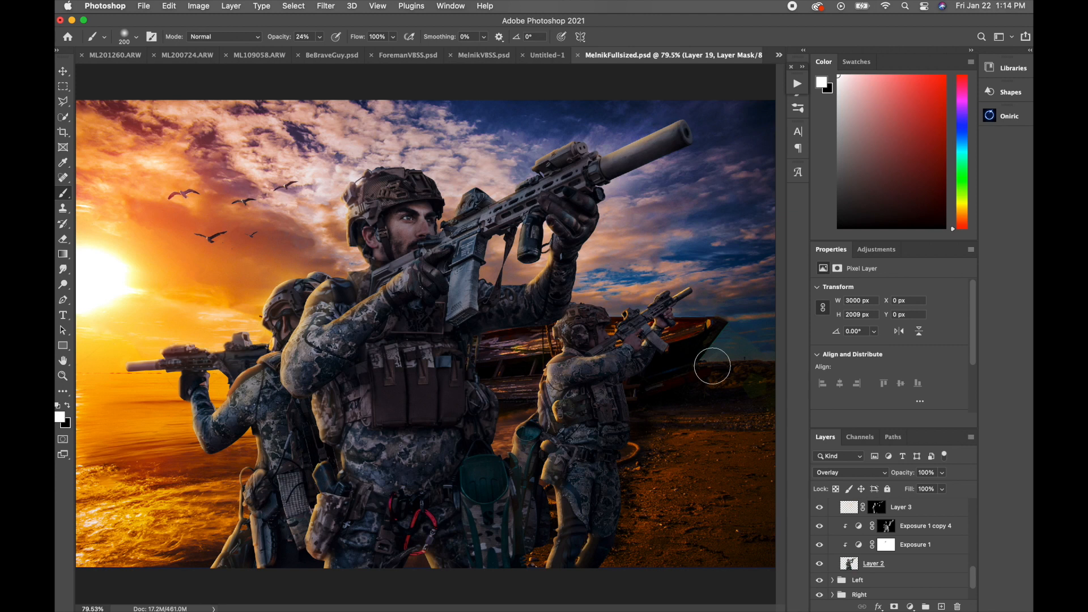
# Step: Toggle the visibility of Layer 3 and its copies, then hide Layer 4 and Layer 4 copy to compare the edge lighting
pyautogui.scroll(3, 867, 532)
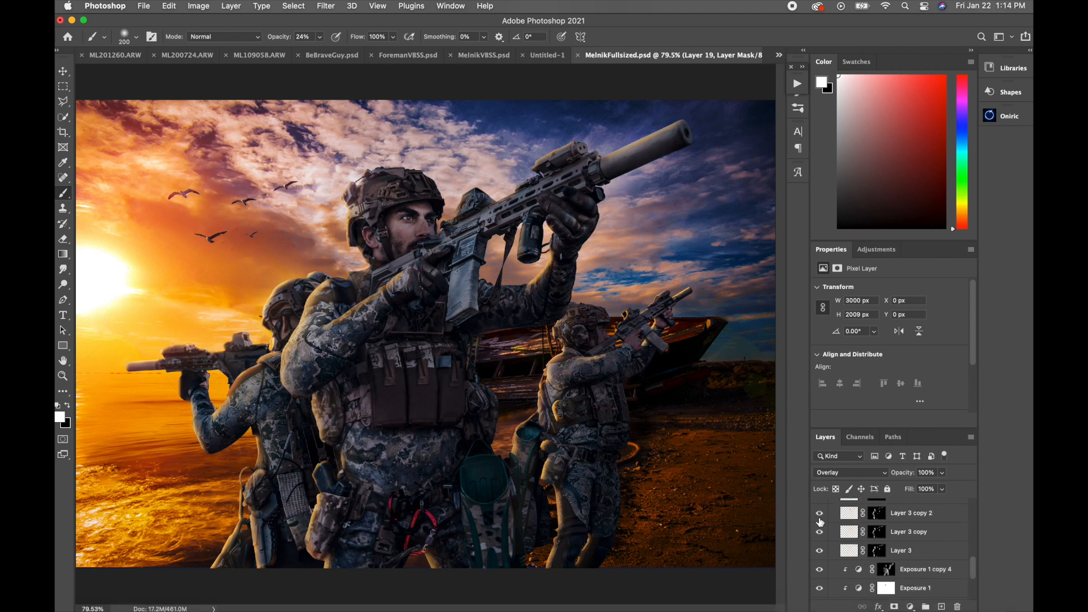
pyautogui.click(819, 512)
pyautogui.click(819, 531)
pyautogui.click(819, 550)
pyautogui.moveTo(820, 550); pyautogui.dragTo(817, 509)
pyautogui.scroll(3, 845, 526)
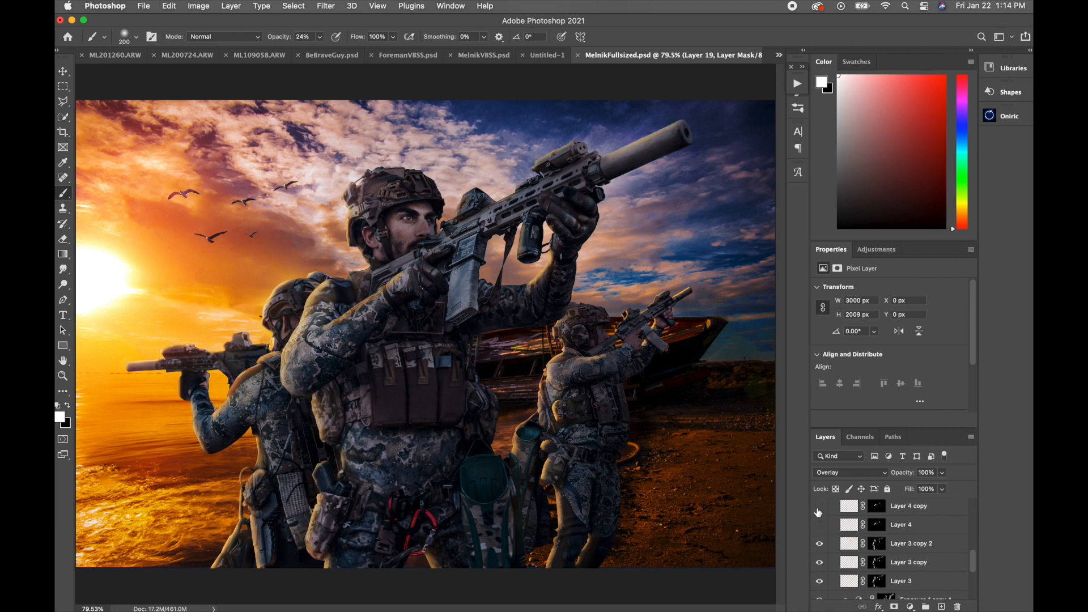
# Step: Inspect the soldier's forearm and shoulder up close while showing Layer 4 and Layer 4 copy again
pyautogui.keyDown('super'); pyautogui.click(360, 310); pyautogui.keyUp('super')
pyautogui.keyDown('super'); pyautogui.click(361, 310); pyautogui.keyUp('super')
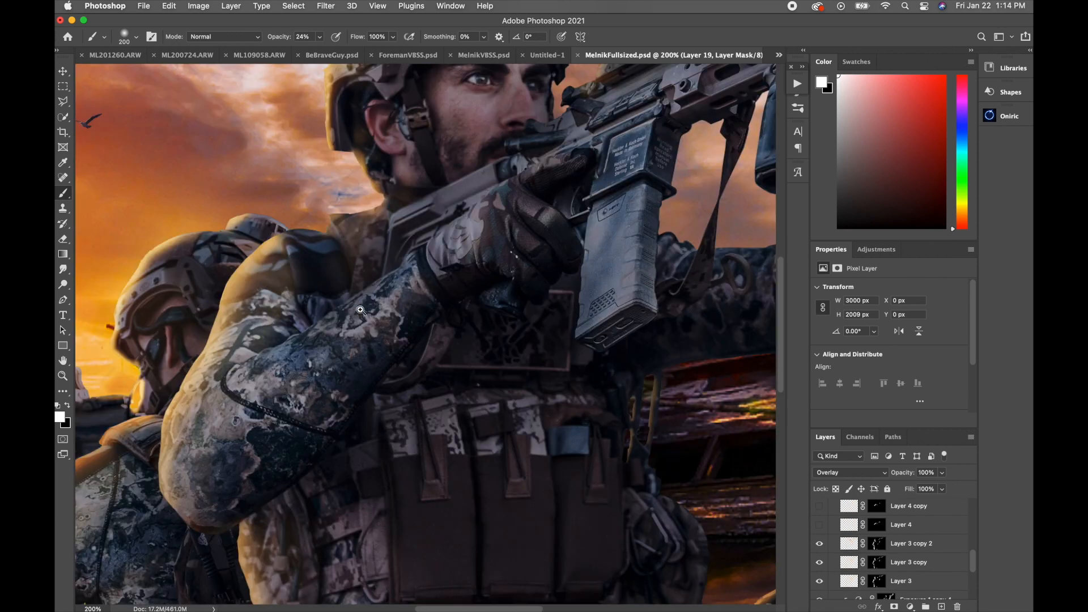
pyautogui.keyDown('super'); pyautogui.click(360, 310); pyautogui.keyUp('super')
pyautogui.moveTo(819, 507); pyautogui.dragTo(821, 527)
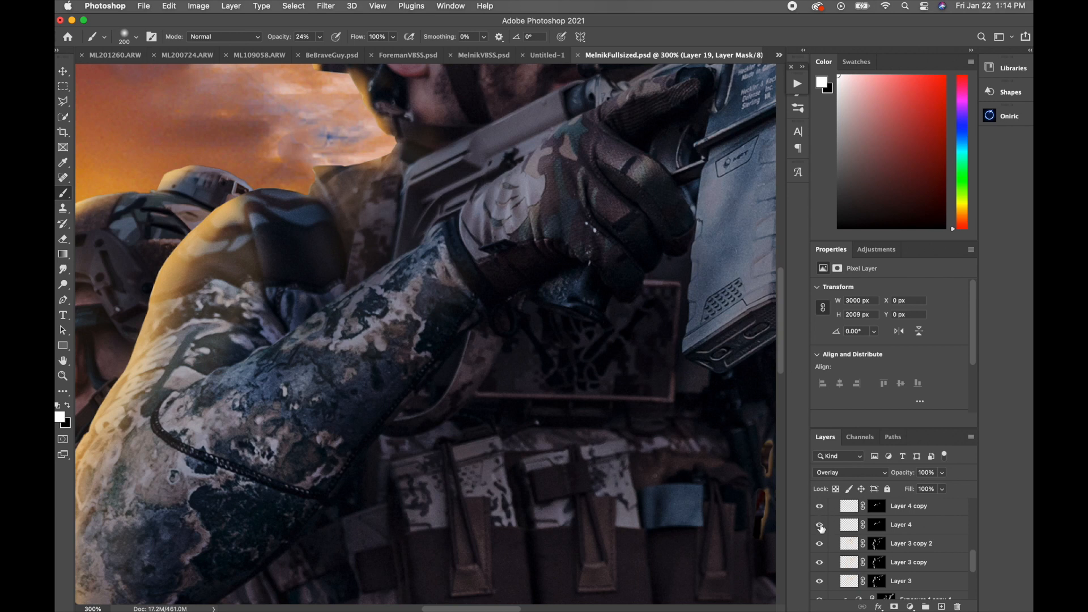
pyautogui.keyDown('alt'); pyautogui.keyDown('super'); pyautogui.click(525, 376); pyautogui.keyUp('super'); pyautogui.keyUp('alt')
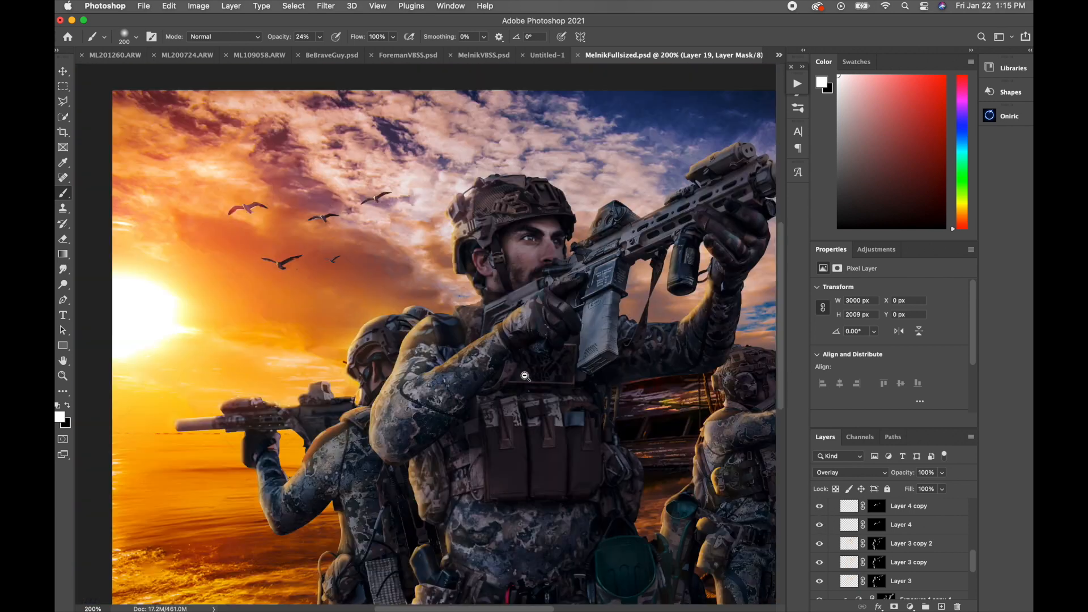
pyautogui.keyDown('alt'); pyautogui.keyDown('super'); pyautogui.click(525, 376); pyautogui.keyUp('super'); pyautogui.keyUp('alt')
pyautogui.keyDown('super'); pyautogui.click(454, 386); pyautogui.keyUp('super')
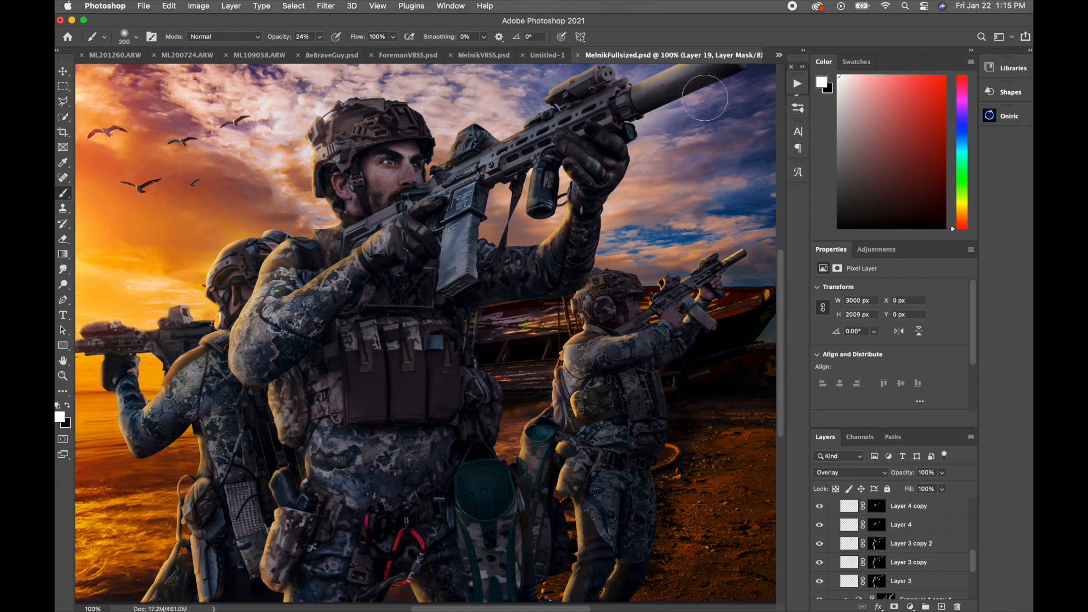
# Step: Switch to the Untitled-2 document with the single soldier on the beach background
pyautogui.click(778, 55)
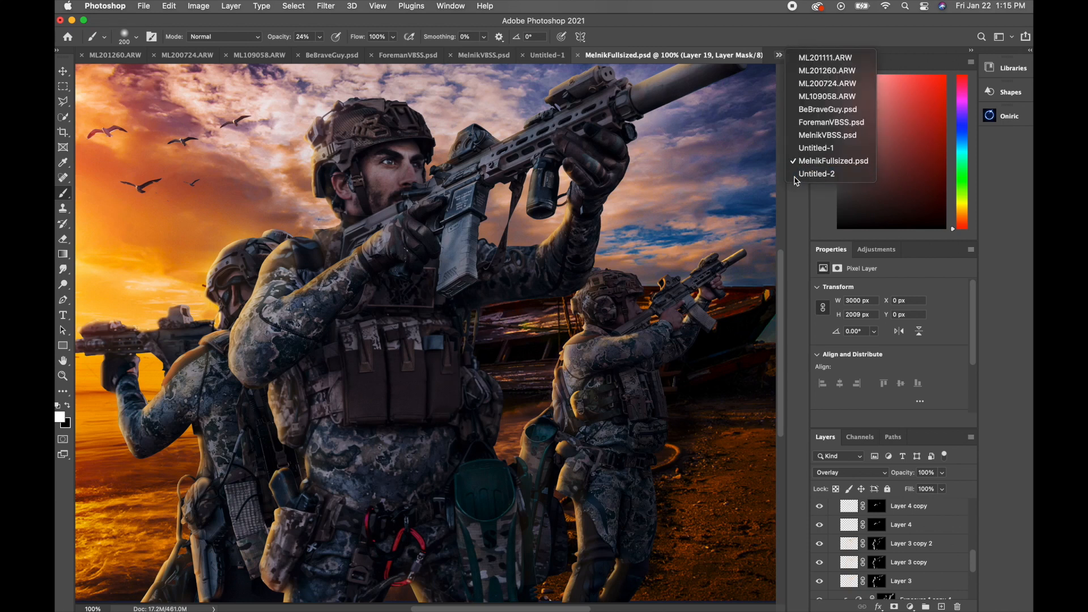
pyautogui.click(795, 177)
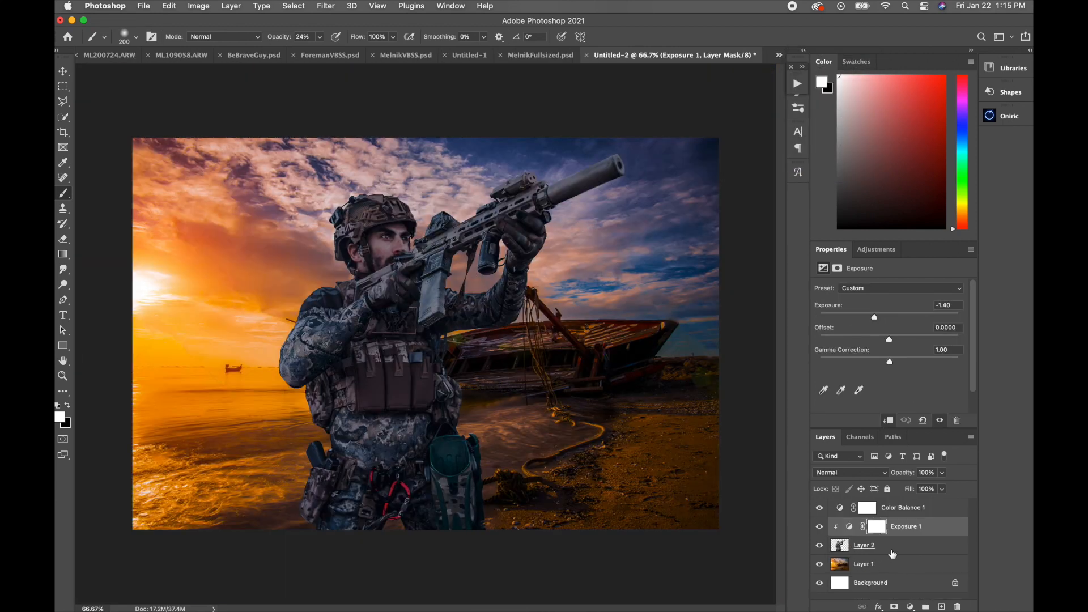
pyautogui.press('z')
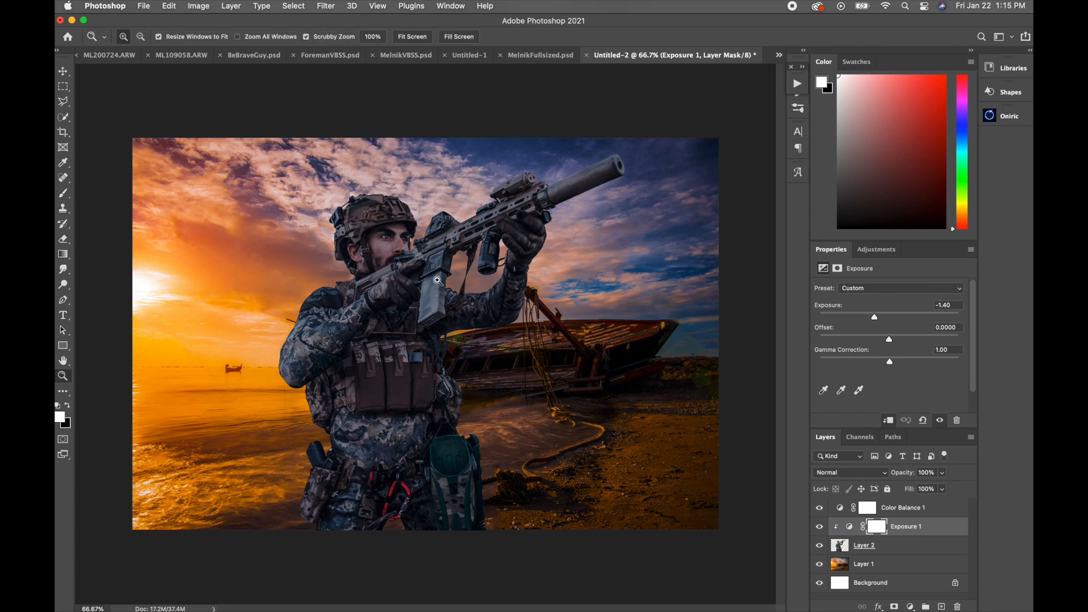
pyautogui.click(437, 284)
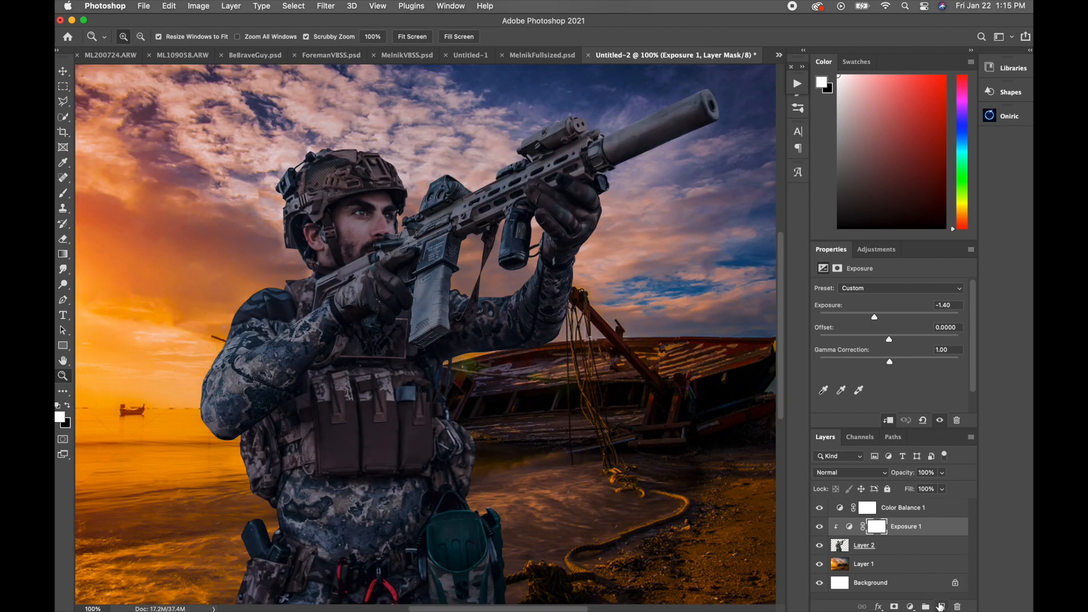
# Step: Add a new layer above Exposure 1 and load the outline of the soldier on Layer 2 as a selection
pyautogui.click(941, 606)
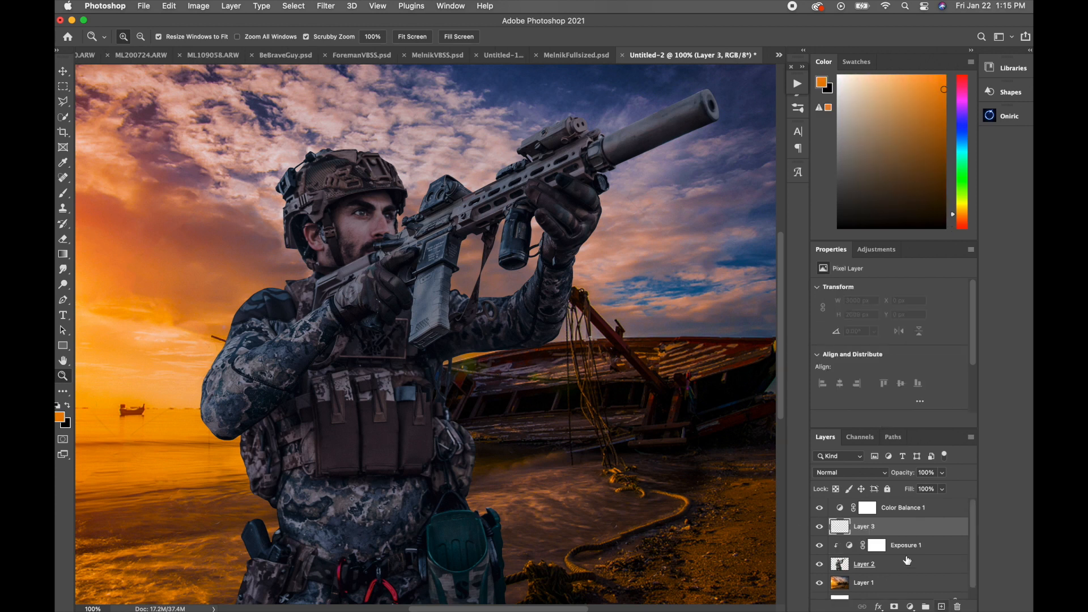
pyautogui.keyDown('super'); pyautogui.click(841, 567); pyautogui.keyUp('super')
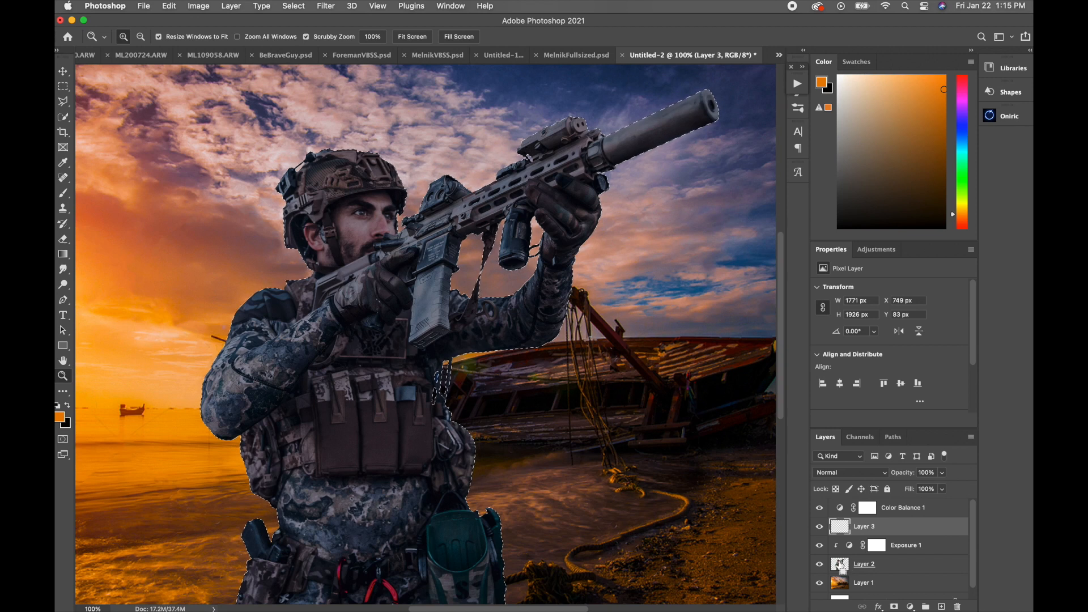
pyautogui.moveTo(306, 267); pyautogui.dragTo(361, 297)
pyautogui.keyDown('alt'); pyautogui.click(373, 394); pyautogui.keyUp('alt')
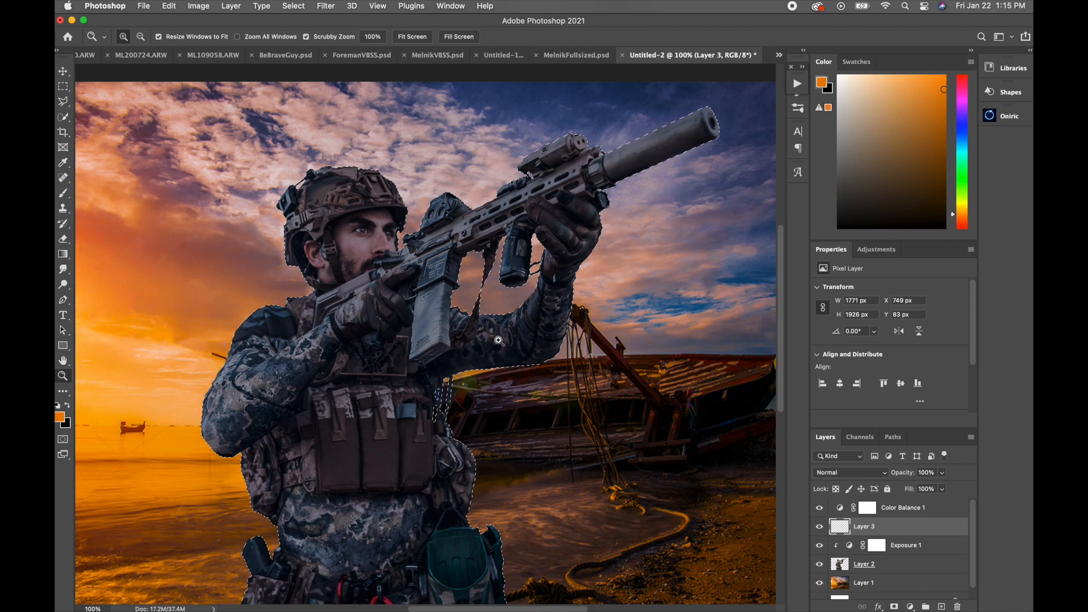
# Step: Sample a bright orange from the sky near the sun as the foreground colour for the Brush
pyautogui.hscroll(-5, 277, 388)
pyautogui.press('i')
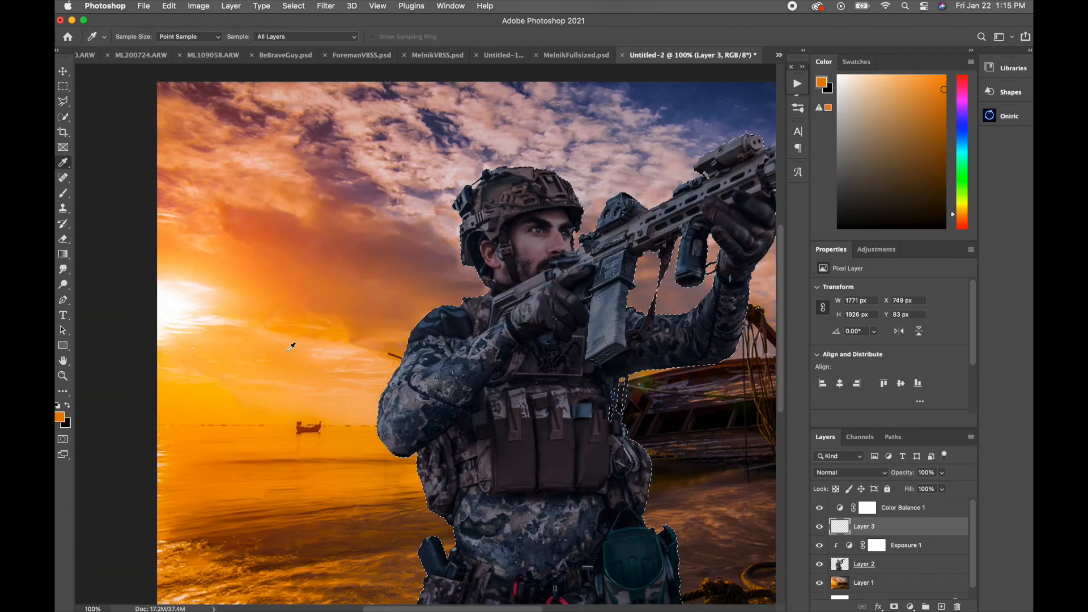
pyautogui.click(284, 296)
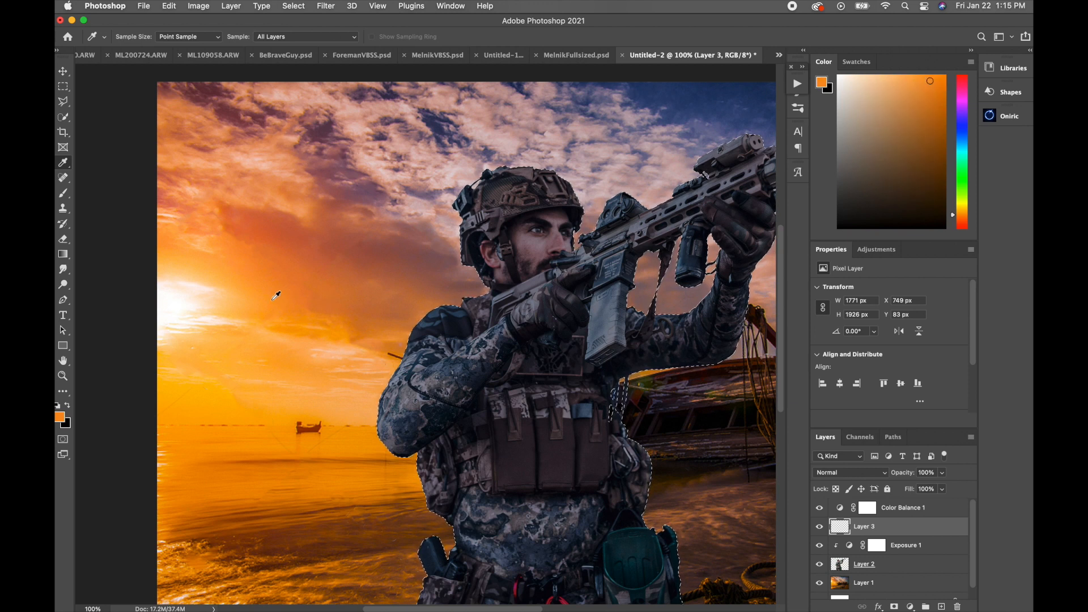
pyautogui.press('b')
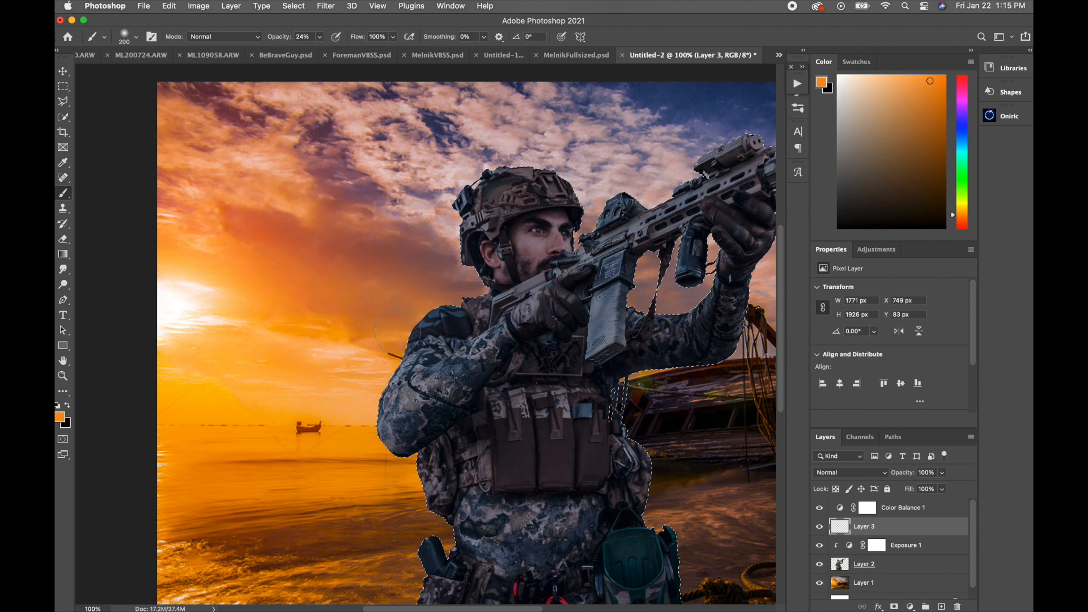
# Step: Expand the soldier selection by 15 pixels
pyautogui.hscroll(5, 396, 329)
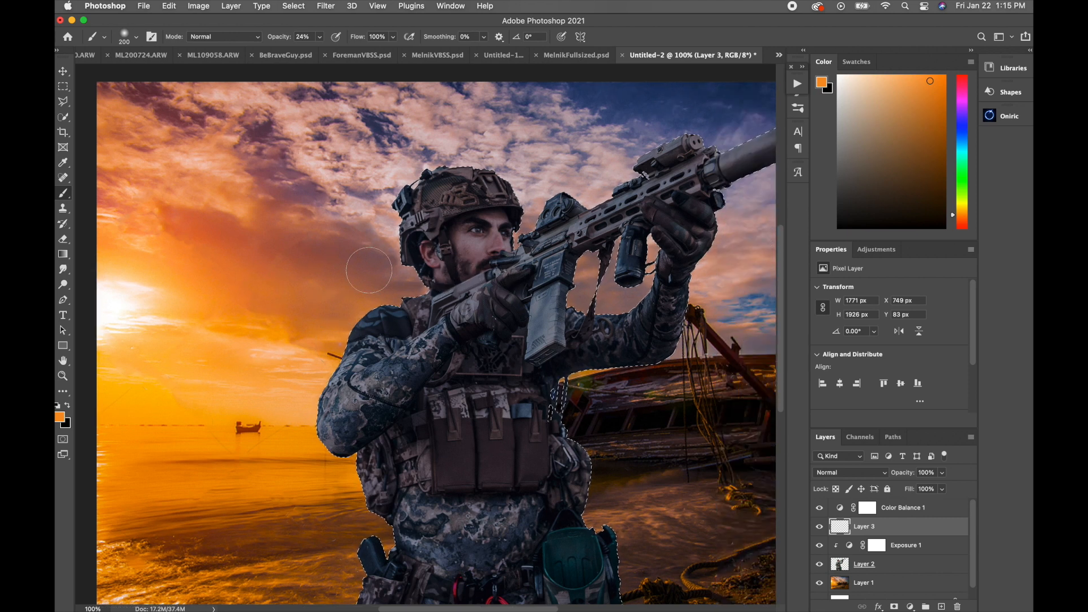
pyautogui.click(294, 6)
pyautogui.moveTo(364, 180)
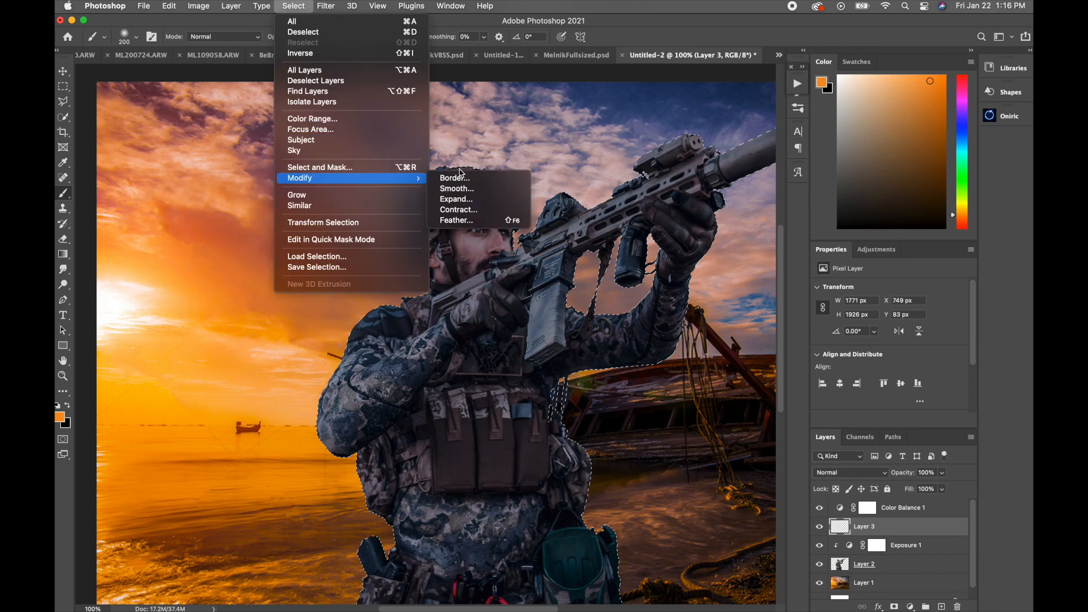
pyautogui.click(473, 203)
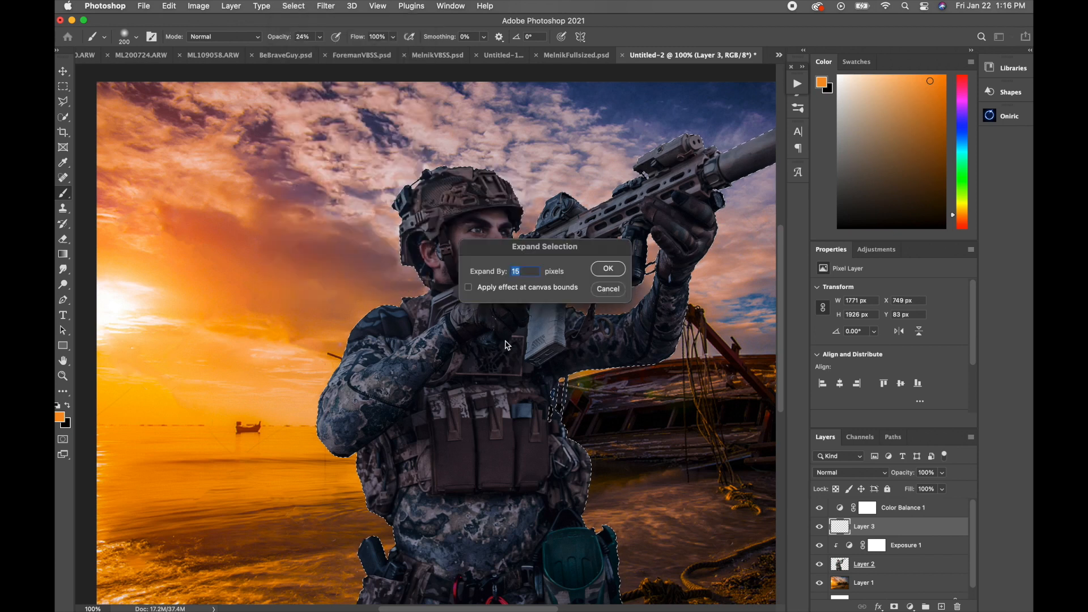
pyautogui.click(607, 272)
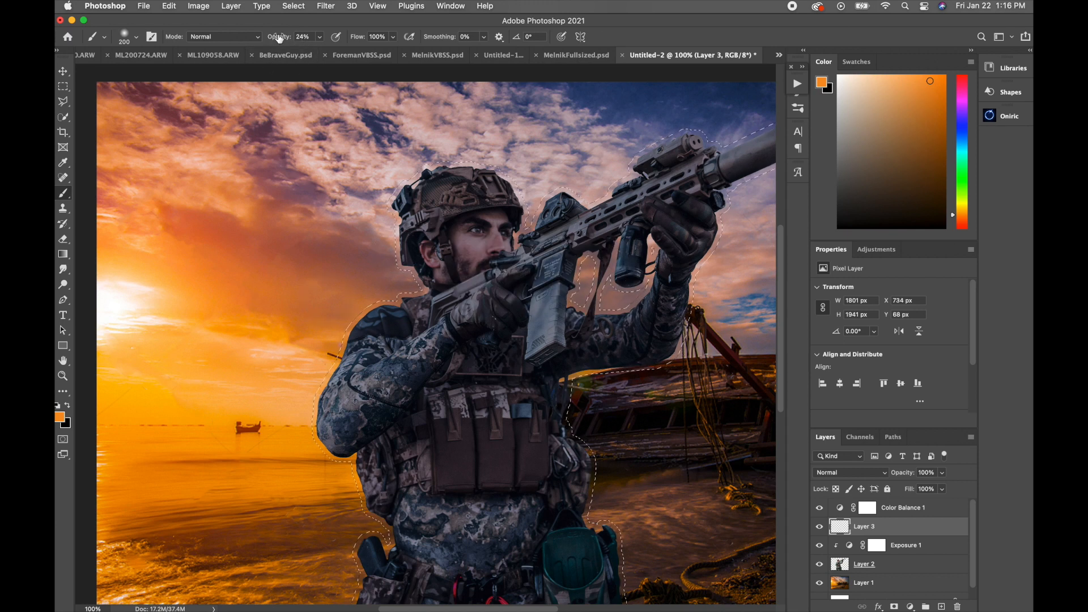
# Step: Paint the expanded selection solid orange on Layer 3 with a size 500 brush at 100% opacity, and deselect
pyautogui.moveTo(278, 38); pyautogui.dragTo(343, 39)
pyautogui.moveTo(465, 374); pyautogui.dragTo(338, 330)
pyautogui.press(']')
pyautogui.press(']')
pyautogui.press(']')
pyautogui.press(']')
pyautogui.moveTo(333, 257)
pyautogui.mouseDown()
pyautogui.moveTo(236, 362)
pyautogui.moveTo(244, 374)
pyautogui.moveTo(390, 220)
pyautogui.moveTo(317, 187)
pyautogui.moveTo(544, 142)
pyautogui.moveTo(504, 272)
pyautogui.moveTo(540, 272)
pyautogui.moveTo(547, 158)
pyautogui.mouseUp()
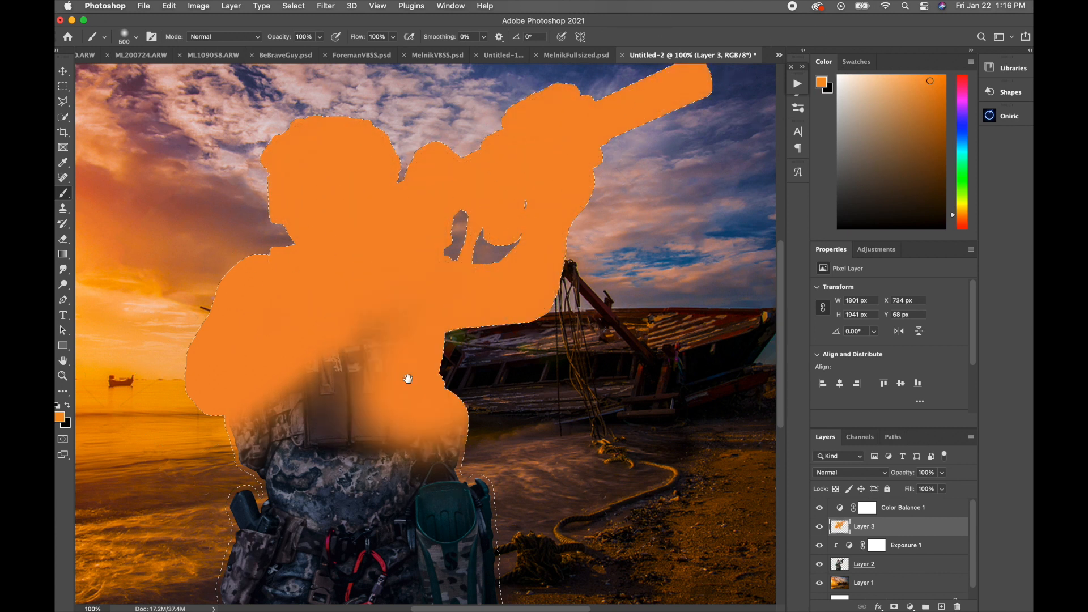
pyautogui.moveTo(408, 378)
pyautogui.mouseDown()
pyautogui.moveTo(463, 276)
pyautogui.moveTo(326, 453)
pyautogui.moveTo(374, 283)
pyautogui.moveTo(557, 459)
pyautogui.moveTo(524, 318)
pyautogui.mouseUp()
pyautogui.press('super+d')
# Step: Hide the layers beneath the orange silhouette to check it on its own, and show them again
pyautogui.press('super+minus')
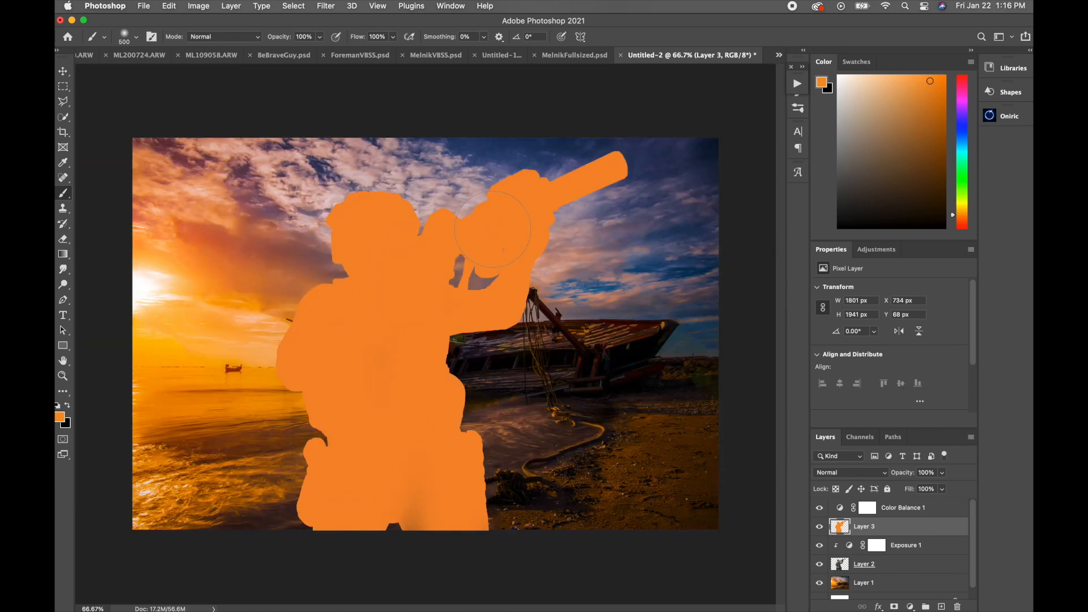
pyautogui.moveTo(820, 583); pyautogui.dragTo(820, 545)
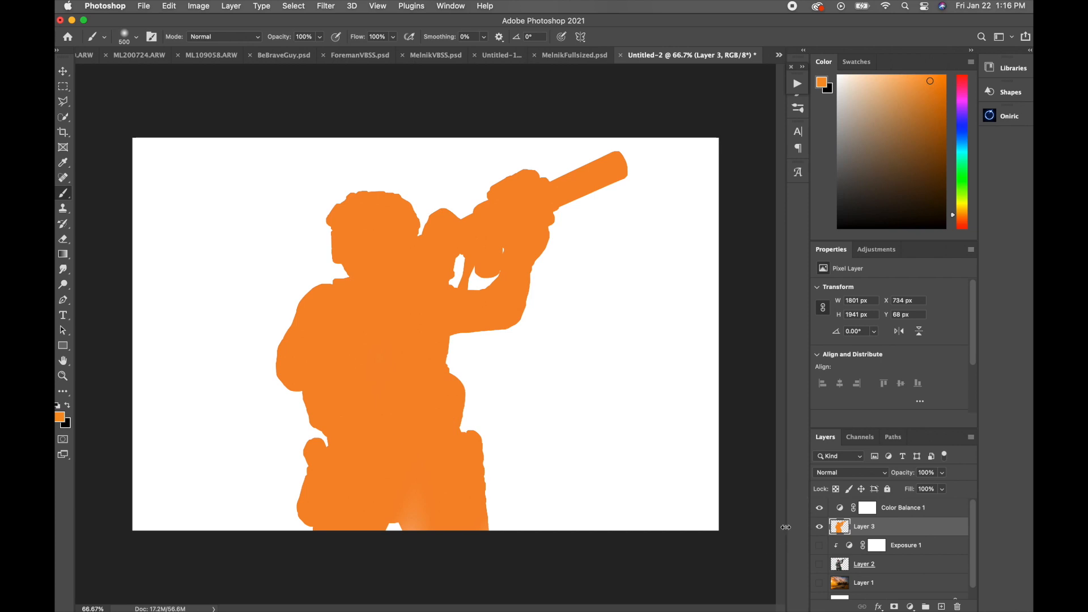
pyautogui.click(819, 564)
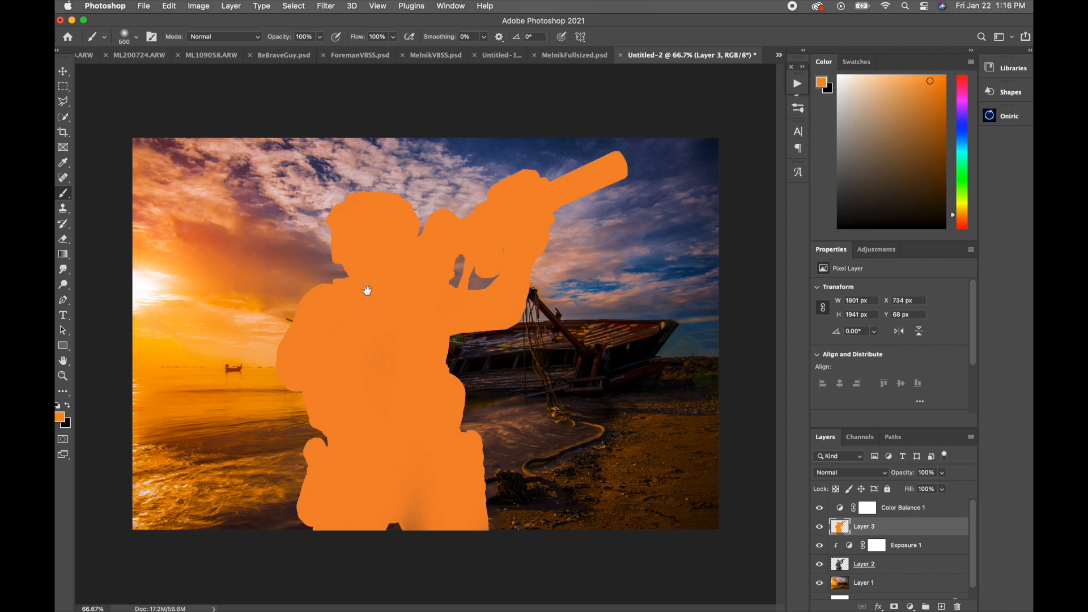
# Step: Load the soldier outline from Layer 2 as a selection again and contract it by 15 pixels
pyautogui.scroll(1, 364, 291)
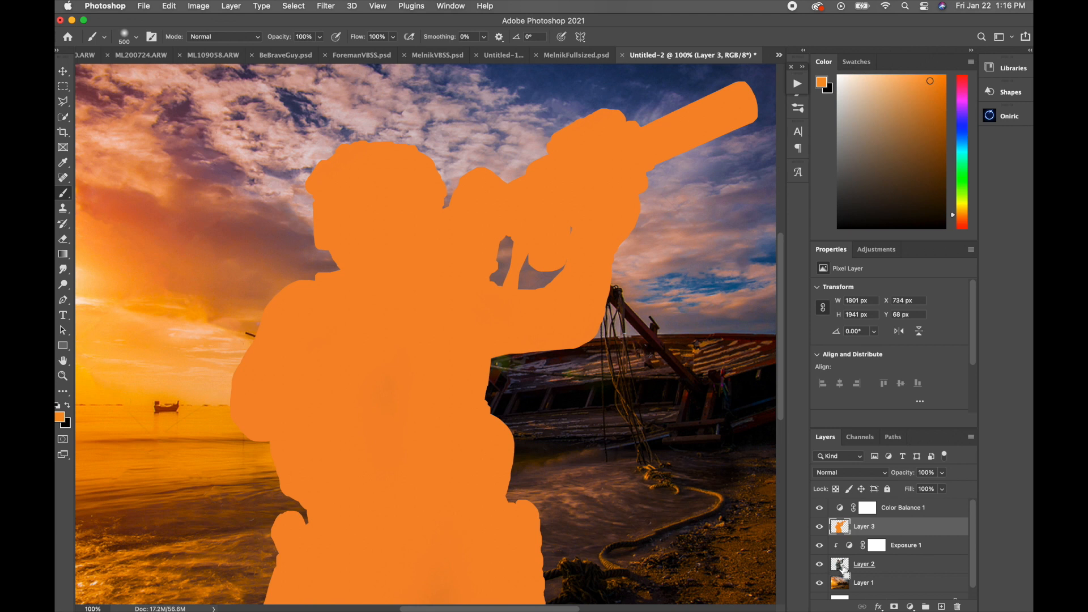
pyautogui.keyDown('super'); pyautogui.click(841, 564); pyautogui.keyUp('super')
pyautogui.click(302, 5)
pyautogui.moveTo(363, 178)
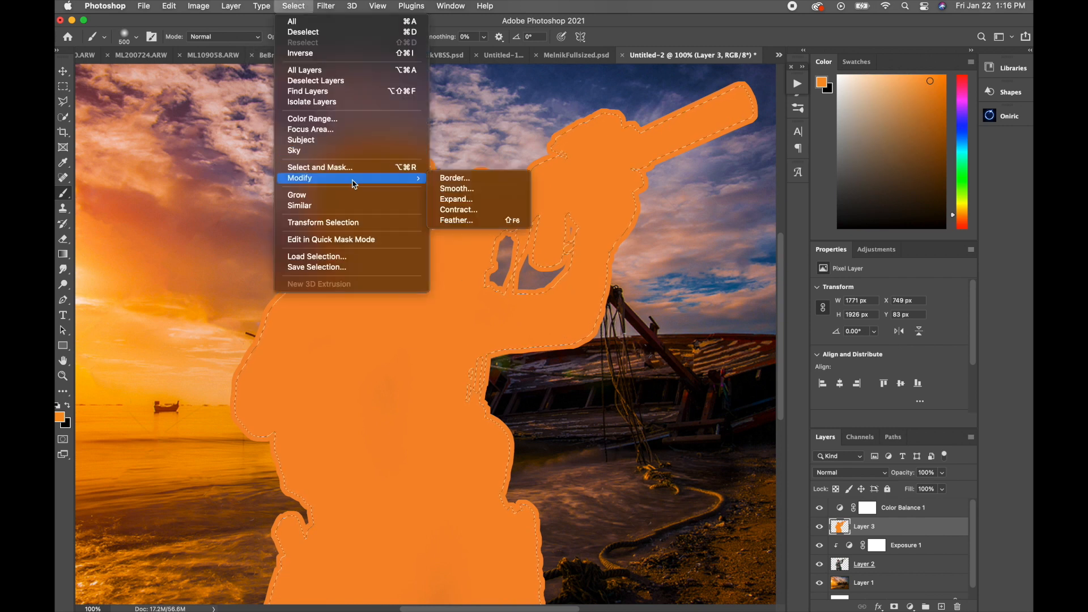
pyautogui.click(483, 209)
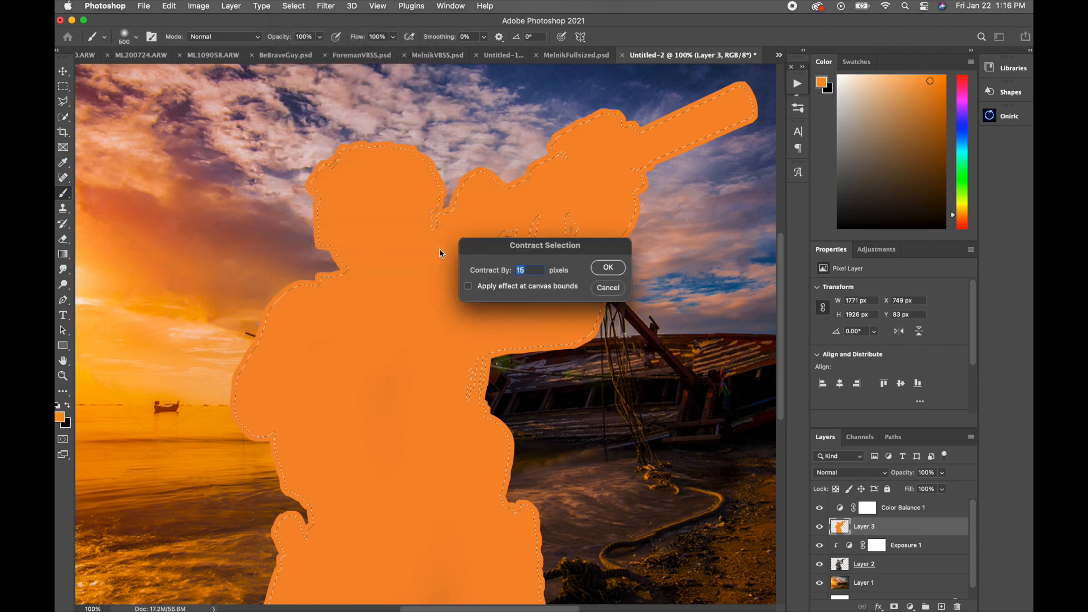
pyautogui.press('Return')
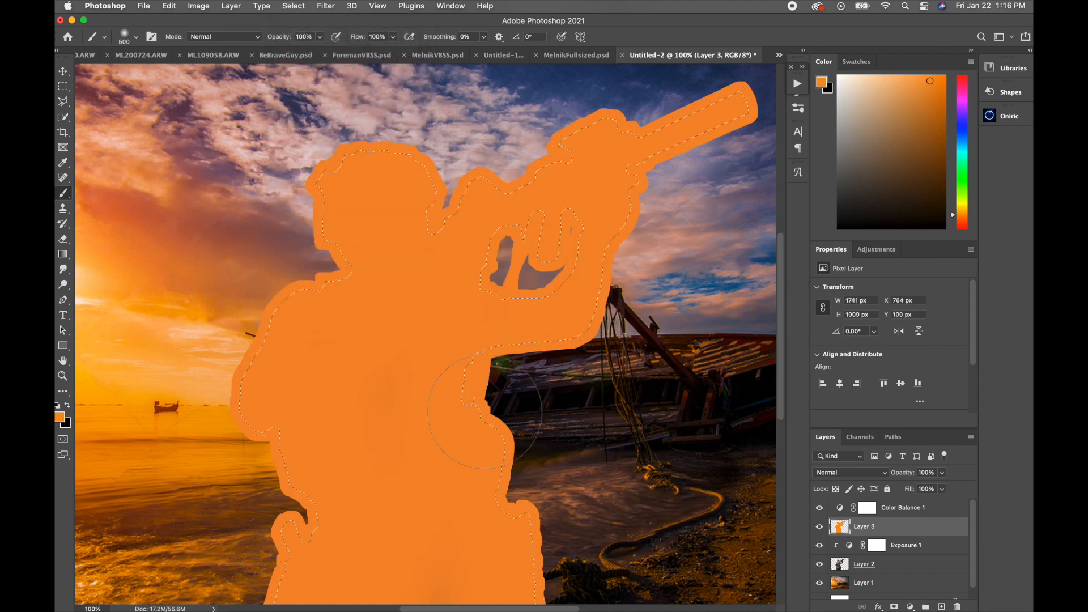
# Step: Erase the orange inside the contracted soldier selection on Layer 3 with a size 600 eraser, and deselect
pyautogui.press('e')
pyautogui.press('super+minus')
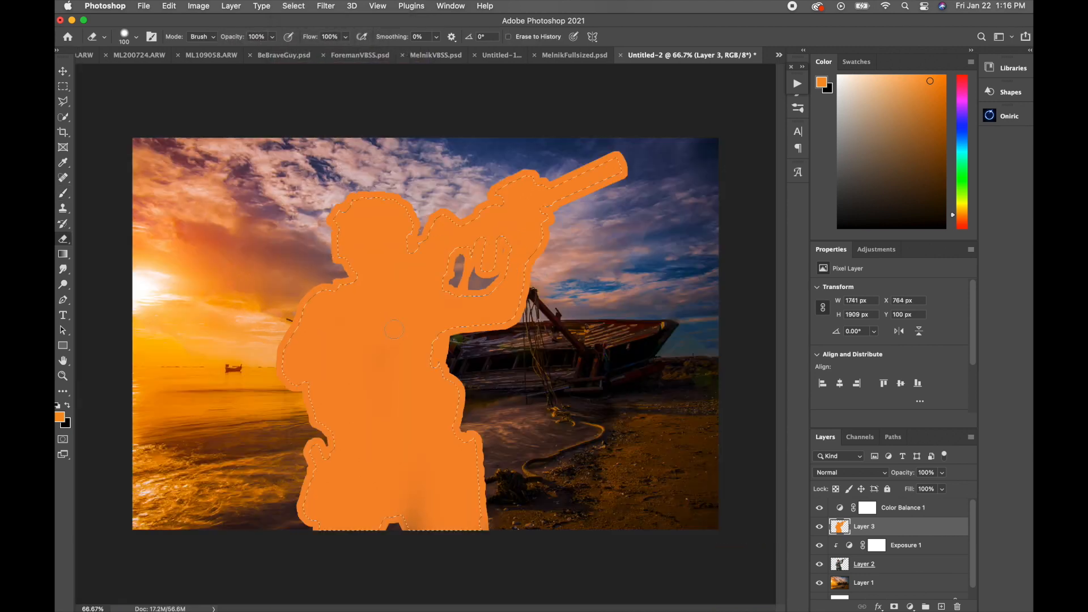
pyautogui.press(']')
pyautogui.press(']')
pyautogui.press(']')
pyautogui.press(']')
pyautogui.press(']')
pyautogui.press(']')
pyautogui.press(']')
pyautogui.press(']')
pyautogui.moveTo(336, 368)
pyautogui.mouseDown()
pyautogui.moveTo(363, 442)
pyautogui.moveTo(400, 341)
pyautogui.moveTo(473, 272)
pyautogui.moveTo(490, 537)
pyautogui.moveTo(579, 181)
pyautogui.moveTo(603, 175)
pyautogui.mouseUp()
pyautogui.press('super+d')
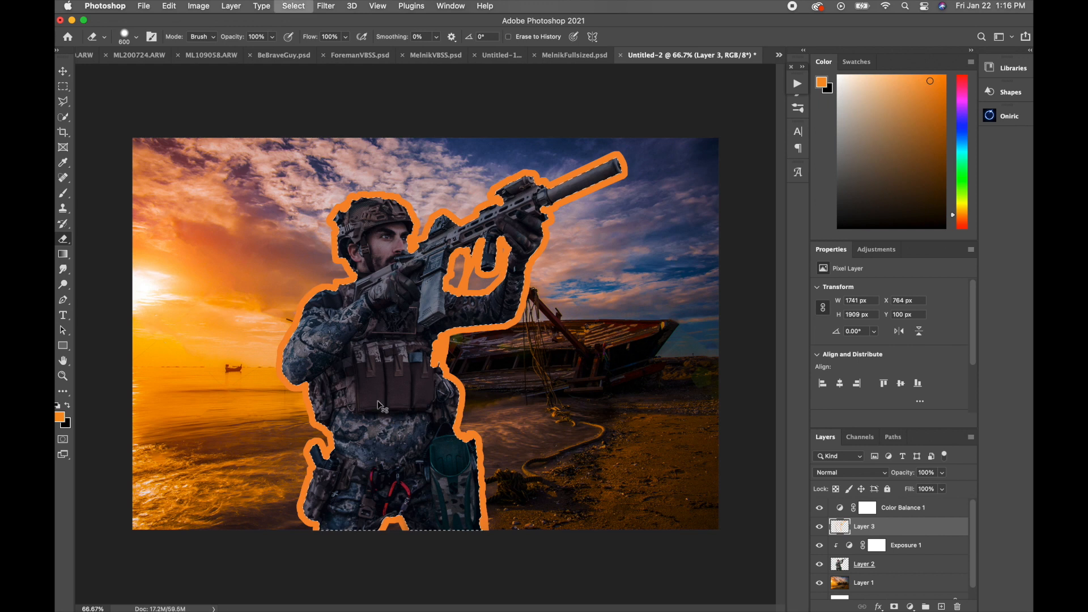
# Step: Soften the orange outline on Layer 3 with a Gaussian Blur of 20.4 pixels radius
pyautogui.keyDown('super'); pyautogui.click(347, 287); pyautogui.keyUp('super')
pyautogui.keyDown('super'); pyautogui.click(333, 286); pyautogui.keyUp('super')
pyautogui.moveTo(331, 286)
pyautogui.mouseDown()
pyautogui.moveTo(417, 359)
pyautogui.moveTo(261, 324)
pyautogui.mouseUp()
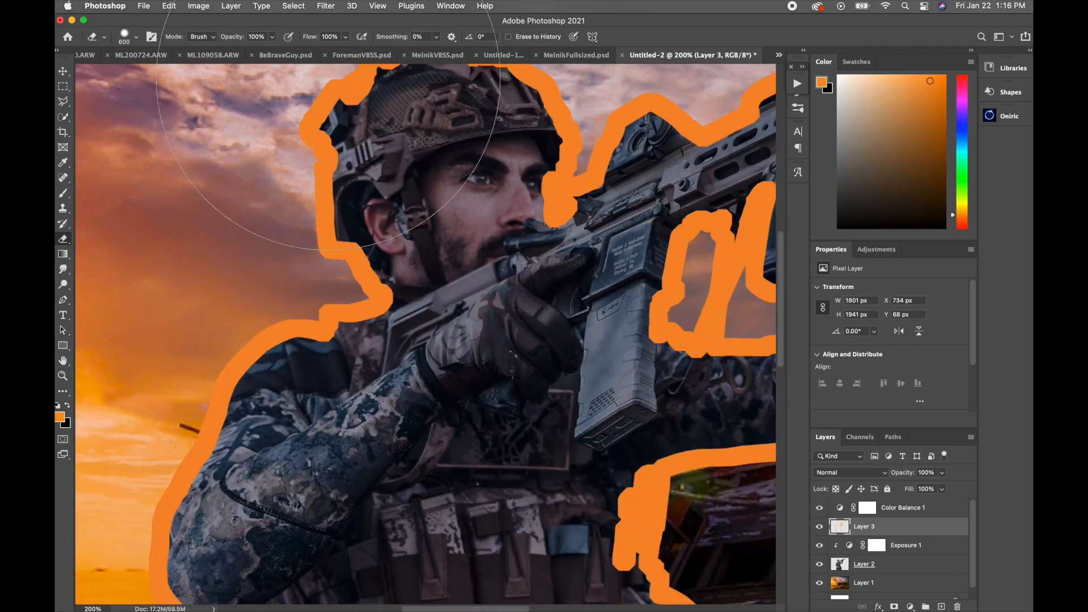
pyautogui.click(327, 7)
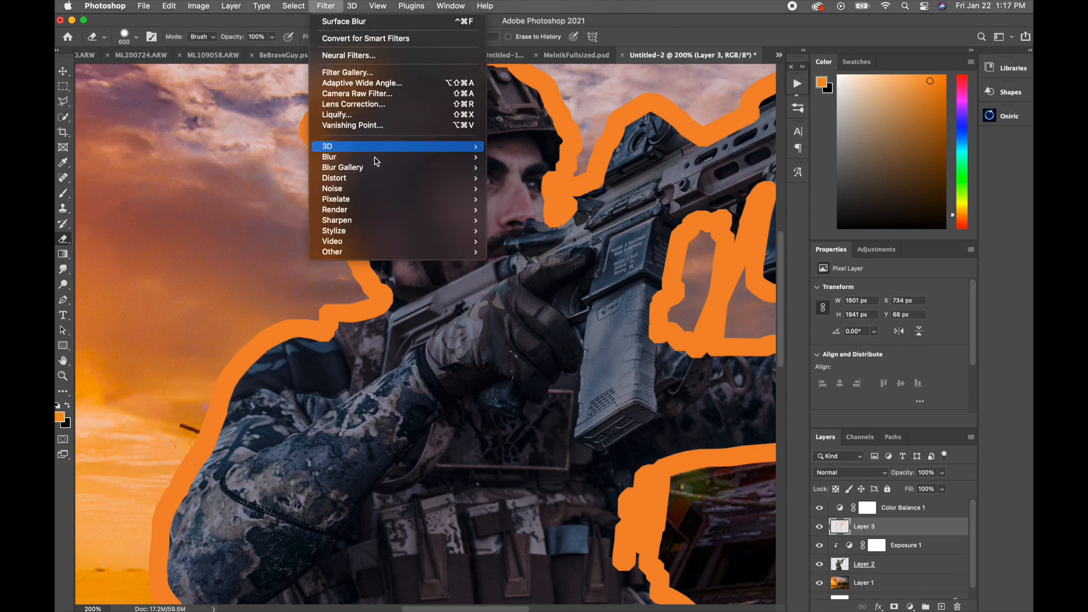
pyautogui.moveTo(374, 163)
pyautogui.click(548, 200)
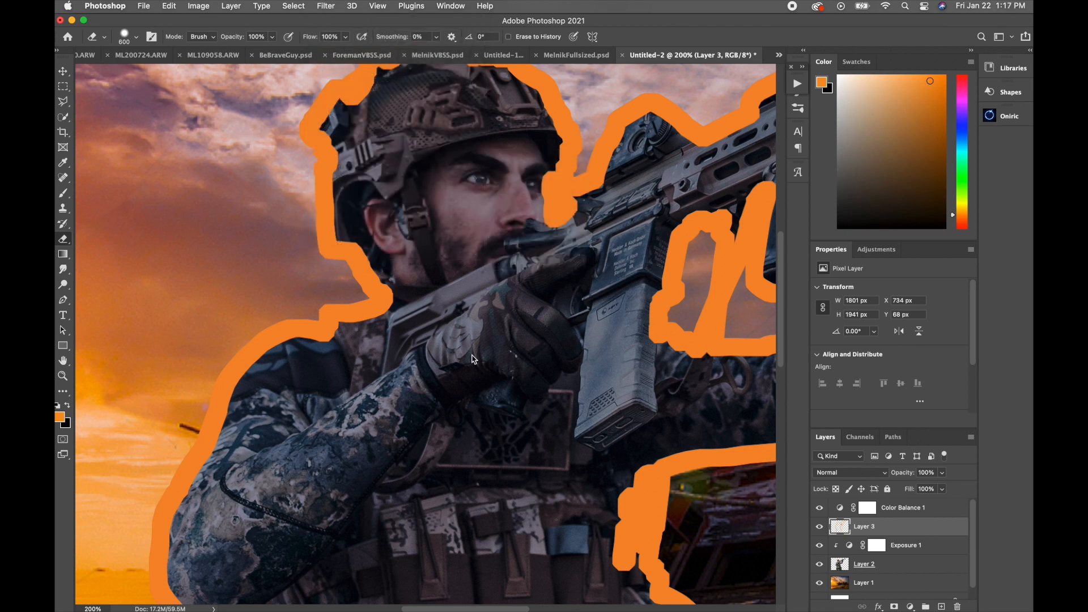
pyautogui.moveTo(768, 305); pyautogui.dragTo(752, 307)
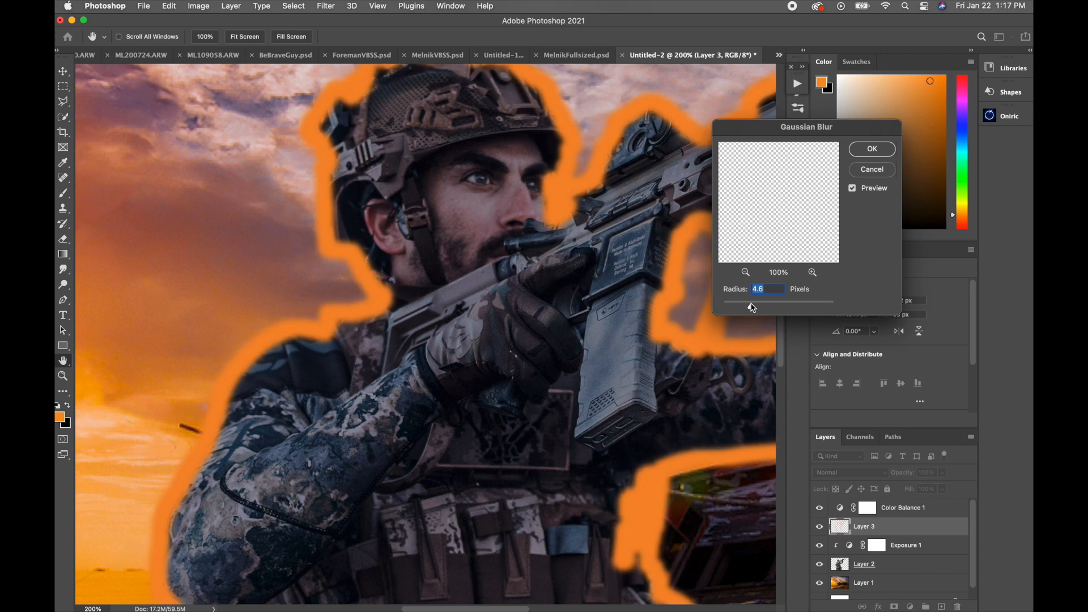
pyautogui.moveTo(755, 306); pyautogui.dragTo(774, 307)
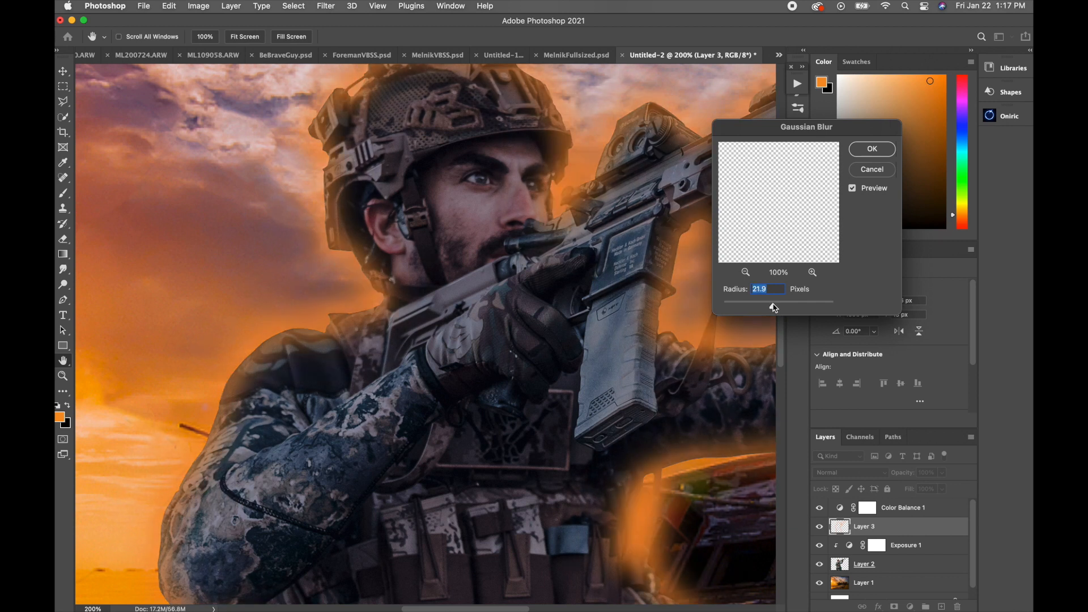
pyautogui.moveTo(774, 307); pyautogui.dragTo(776, 309)
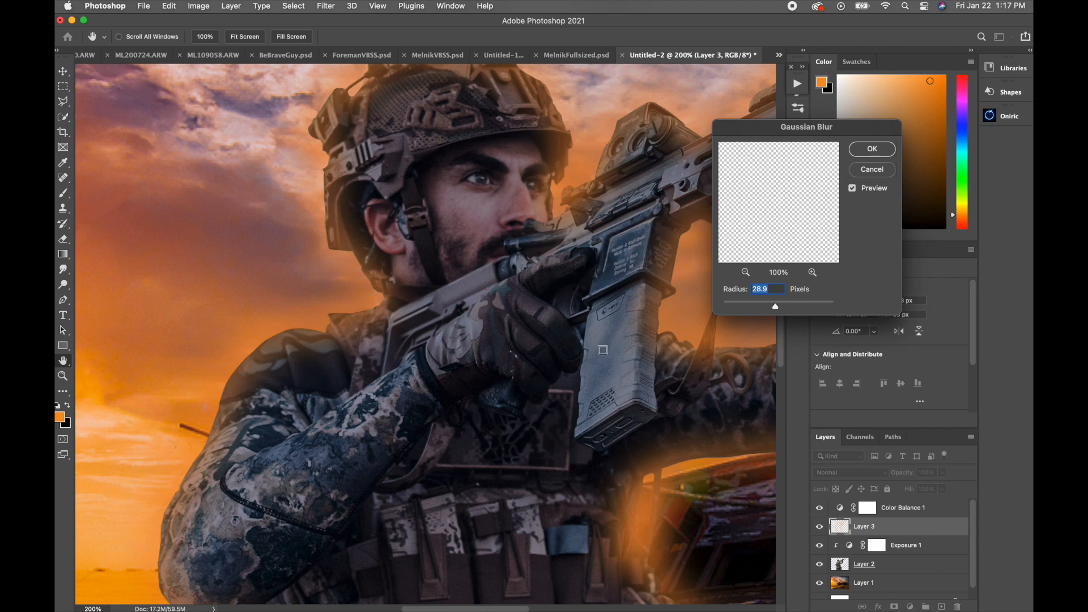
pyautogui.moveTo(776, 307); pyautogui.dragTo(774, 306)
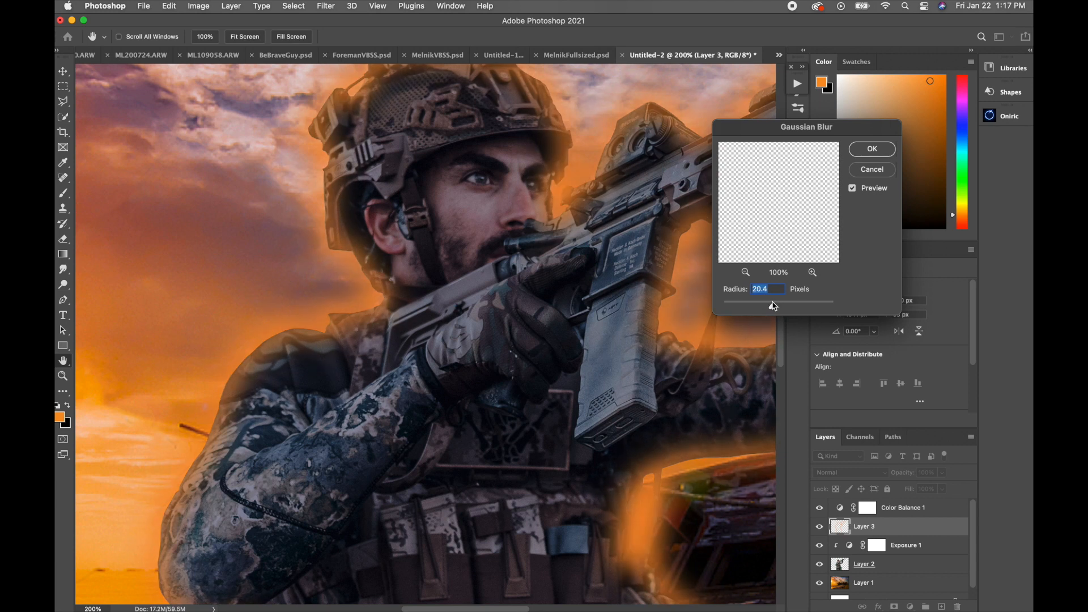
pyautogui.click(870, 153)
# Step: Load the soldier outline from Layer 2 as a selection and invert it, keeping Layer 3 active
pyautogui.keyDown('alt'); pyautogui.click(447, 322); pyautogui.keyUp('alt')
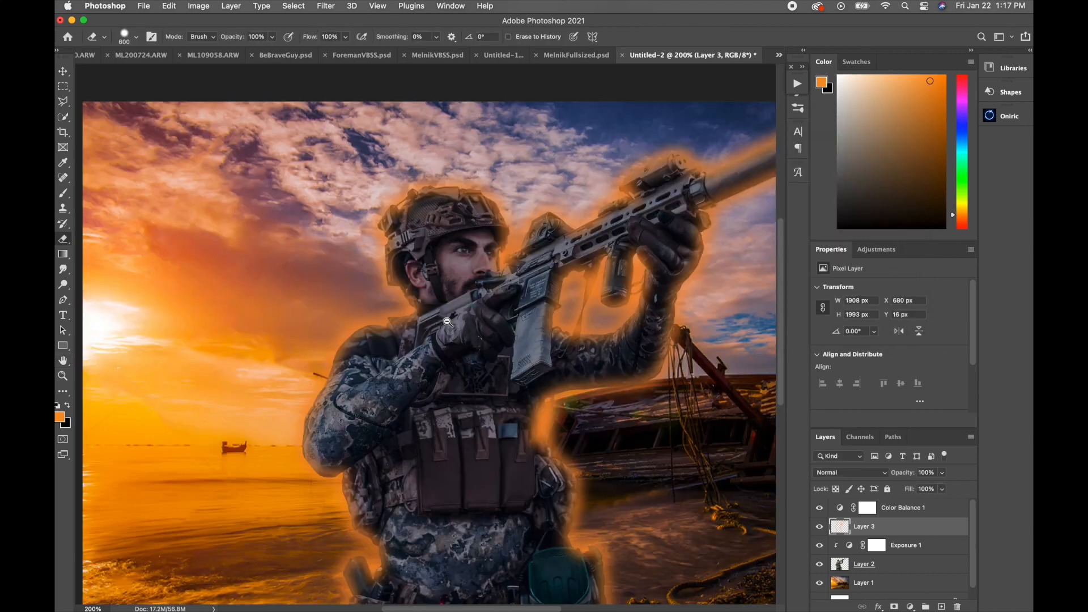
pyautogui.moveTo(444, 416); pyautogui.dragTo(373, 298)
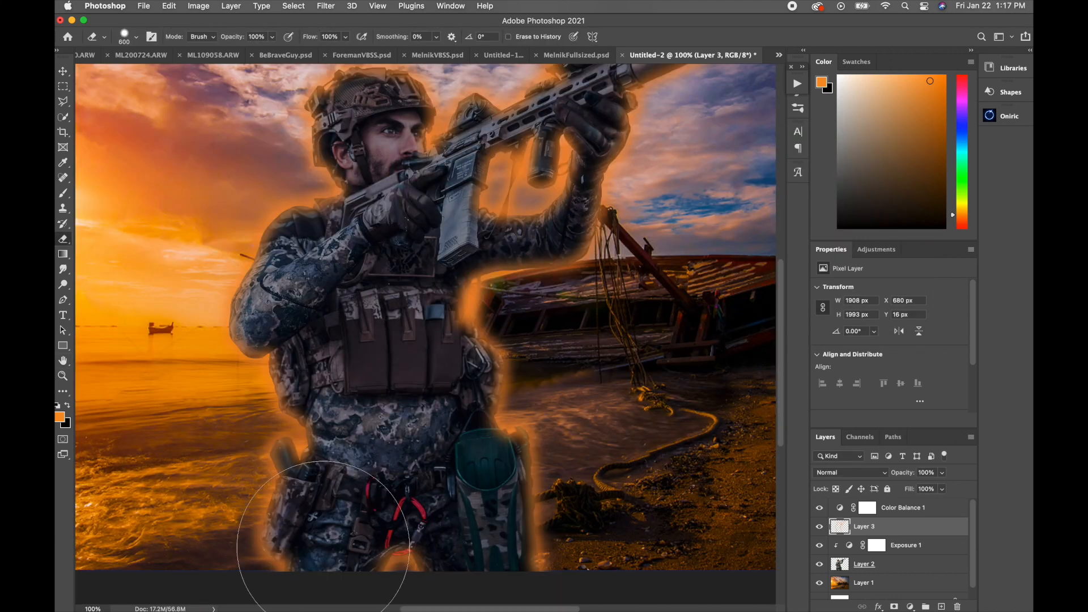
pyautogui.press('[')
pyautogui.press('[')
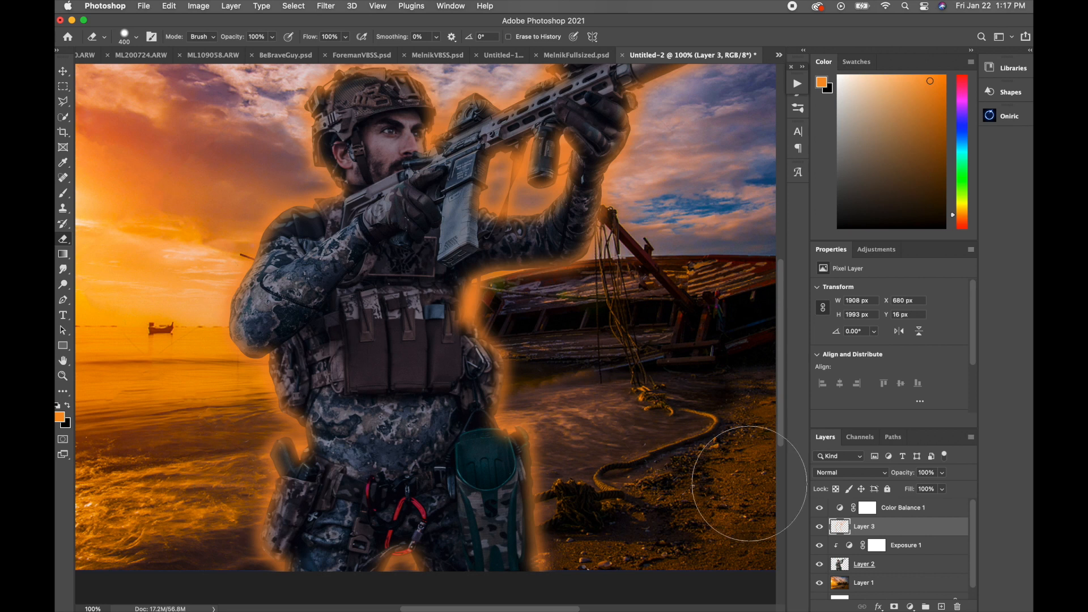
pyautogui.keyDown('super'); pyautogui.click(840, 565); pyautogui.keyUp('super')
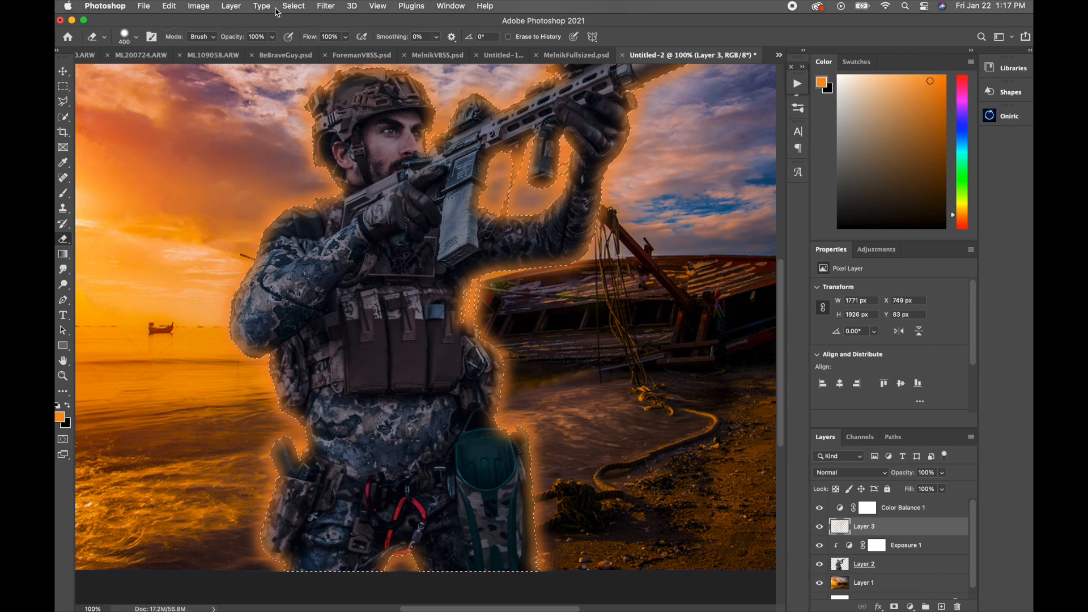
pyautogui.click(298, 10)
pyautogui.click(302, 53)
# Step: Erase the orange glow outside the soldier on Layer 3 with a size 600 eraser, and deselect
pyautogui.keyDown('alt'); pyautogui.click(417, 315); pyautogui.keyUp('alt')
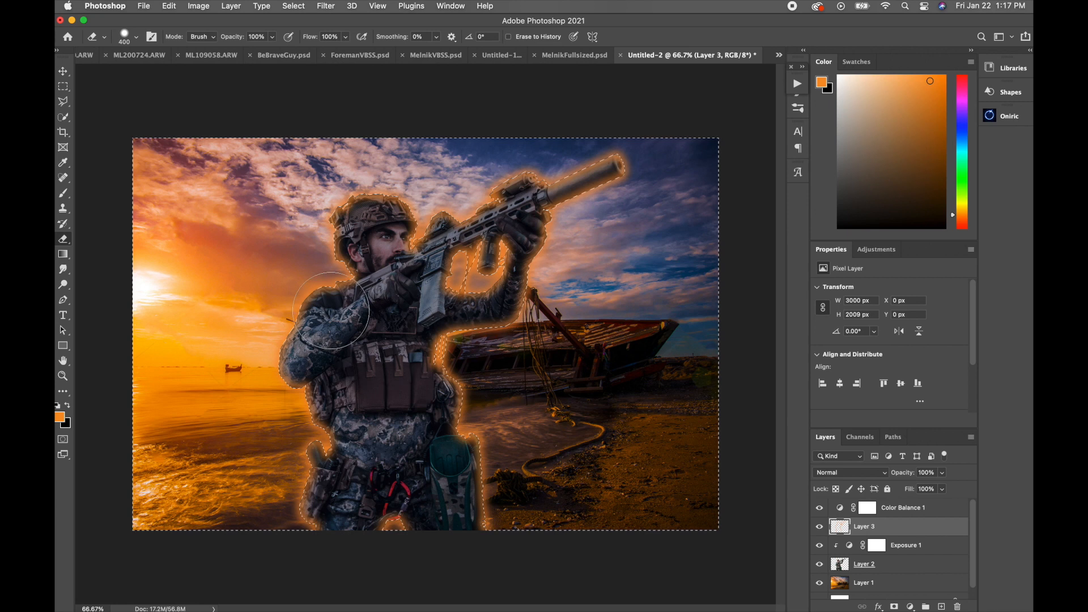
pyautogui.press(']')
pyautogui.press(']')
pyautogui.moveTo(324, 296)
pyautogui.mouseDown()
pyautogui.moveTo(287, 482)
pyautogui.moveTo(394, 467)
pyautogui.moveTo(466, 345)
pyautogui.moveTo(475, 148)
pyautogui.moveTo(508, 193)
pyautogui.mouseUp()
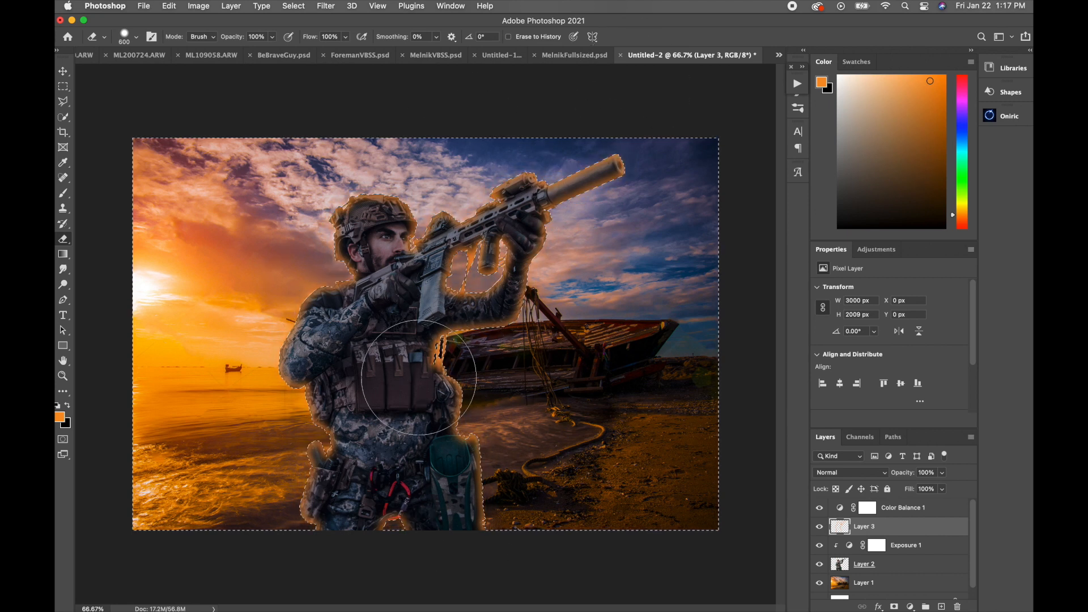
pyautogui.press('super+d')
# Step: Add a layer mask to Layer 3 and invert it to black to hide the orange glow
pyautogui.keyDown('super'); pyautogui.click(355, 301); pyautogui.keyUp('super')
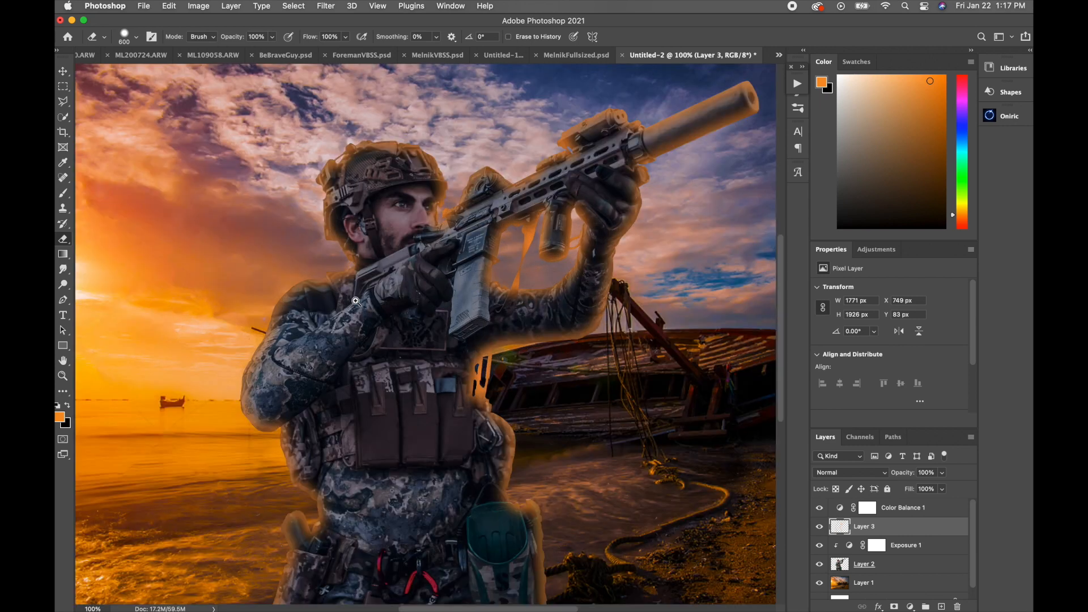
pyautogui.keyDown('super'); pyautogui.click(356, 301); pyautogui.keyUp('super')
pyautogui.moveTo(298, 294); pyautogui.dragTo(514, 359)
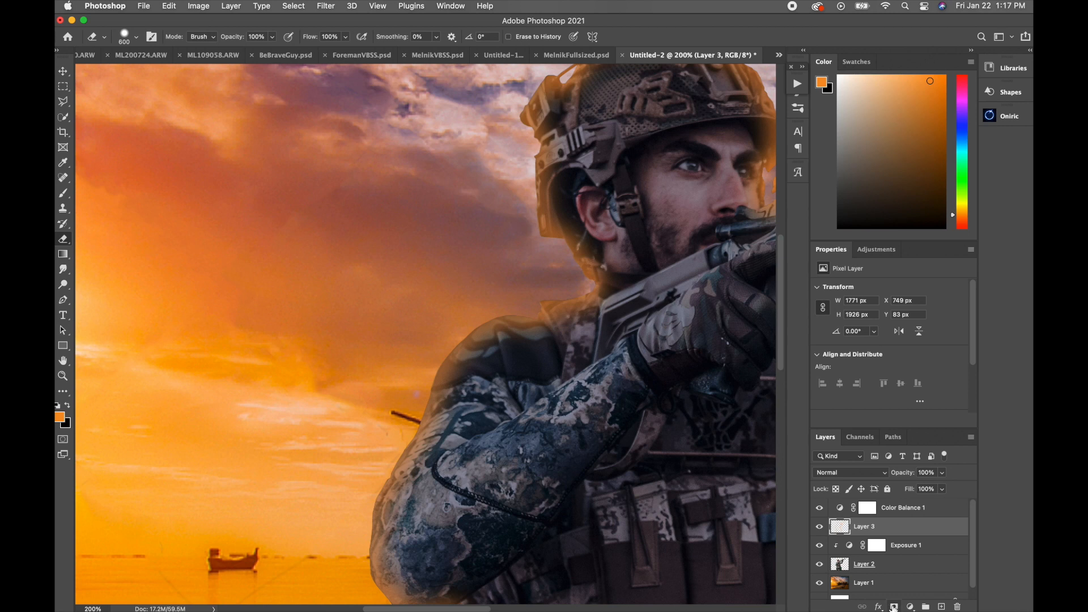
pyautogui.keyDown('alt'); pyautogui.click(893, 607); pyautogui.keyUp('alt')
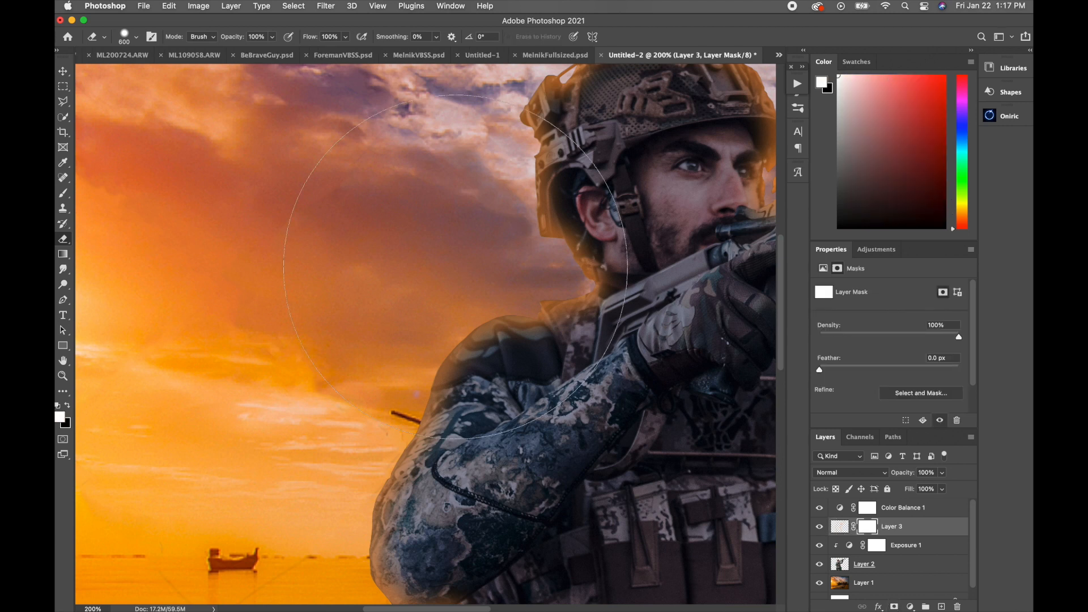
pyautogui.keyDown('alt'); pyautogui.keyDown('super'); pyautogui.click(490, 289); pyautogui.keyUp('super'); pyautogui.keyUp('alt')
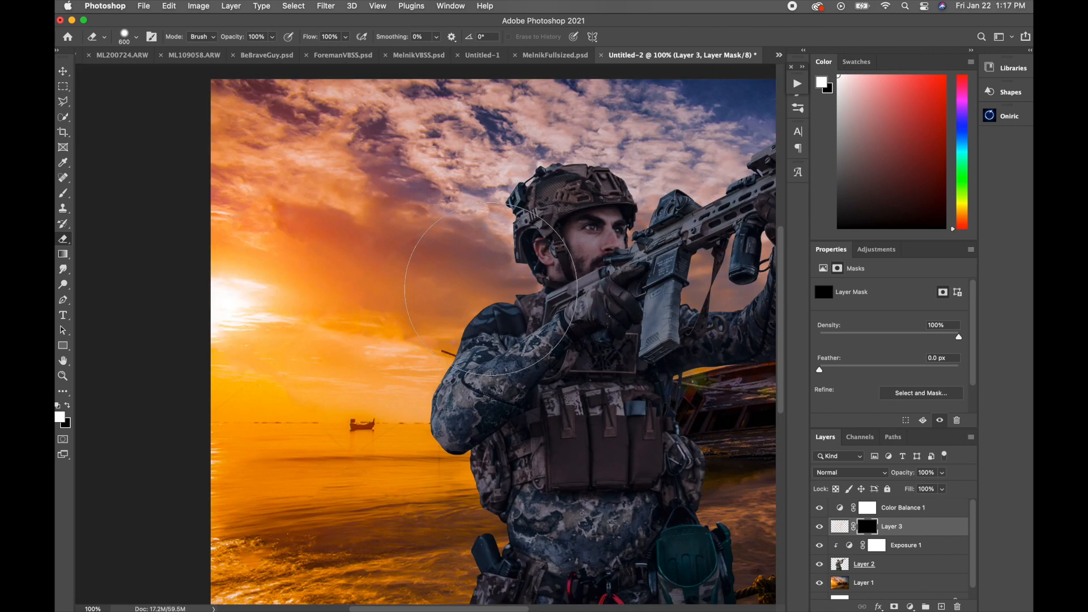
# Step: Try painting white on Layer 3's mask over the soldier's sunlit shoulder with a size 500 brush, and undo the stroke
pyautogui.hscroll(5, 490, 289)
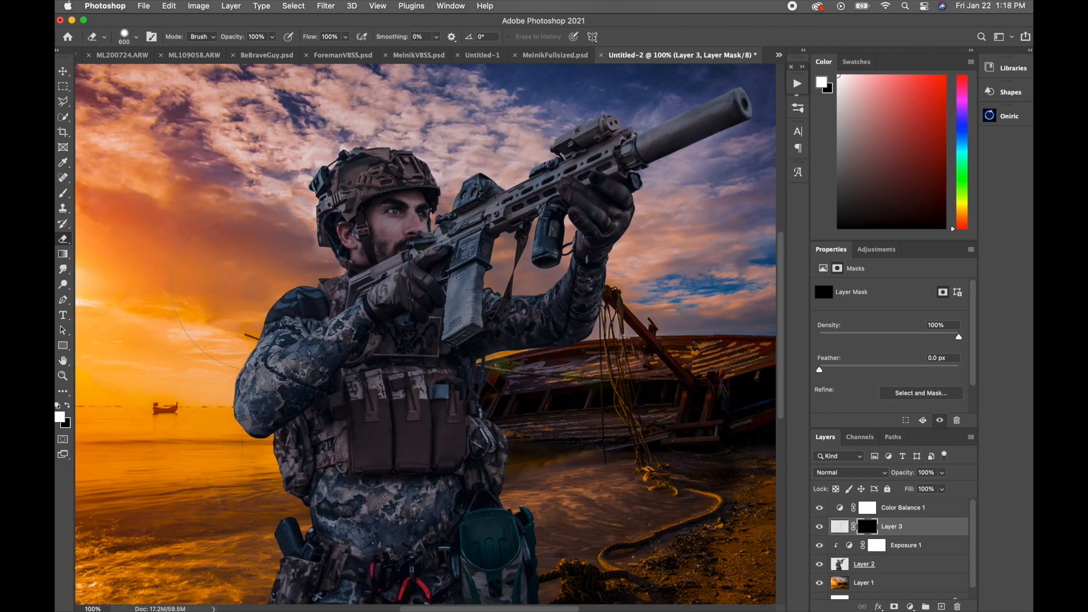
pyautogui.press('[')
pyautogui.press('[')
pyautogui.press('[')
pyautogui.press(']')
pyautogui.press(']')
pyautogui.press('b')
pyautogui.moveTo(245, 391)
pyautogui.mouseDown()
pyautogui.moveTo(308, 294)
pyautogui.moveTo(258, 363)
pyautogui.moveTo(282, 317)
pyautogui.moveTo(198, 357)
pyautogui.mouseUp()
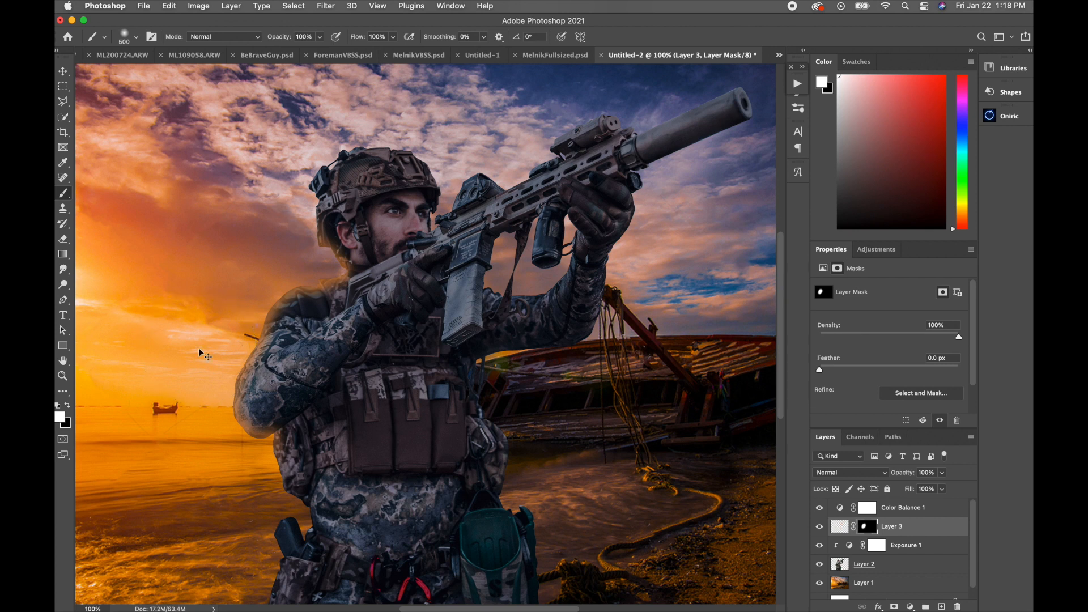
pyautogui.press('super+z')
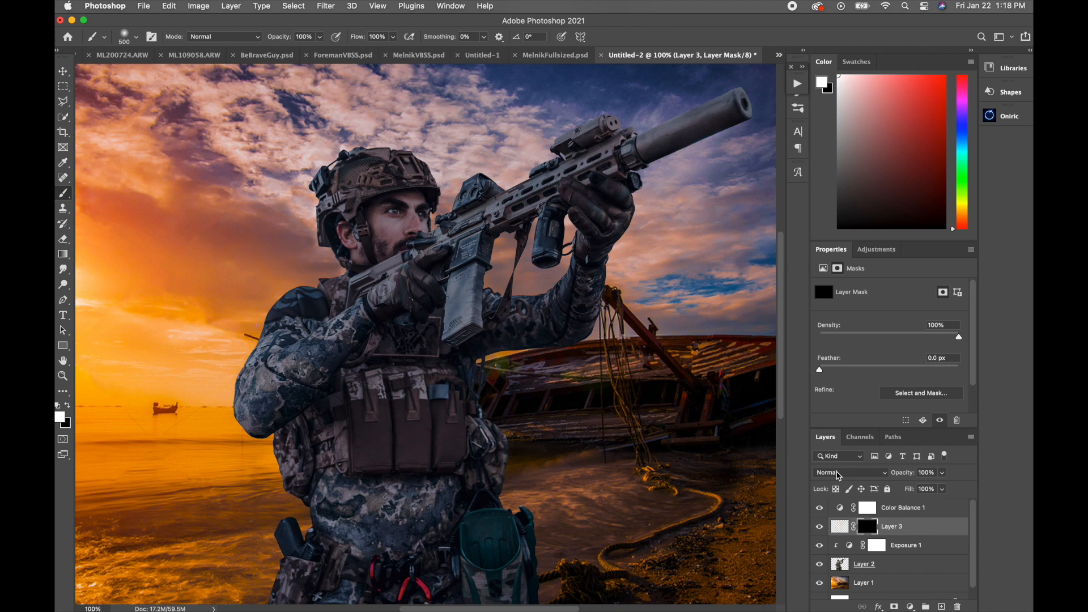
pyautogui.moveTo(898, 528); pyautogui.dragTo(913, 547)
pyautogui.click(850, 474)
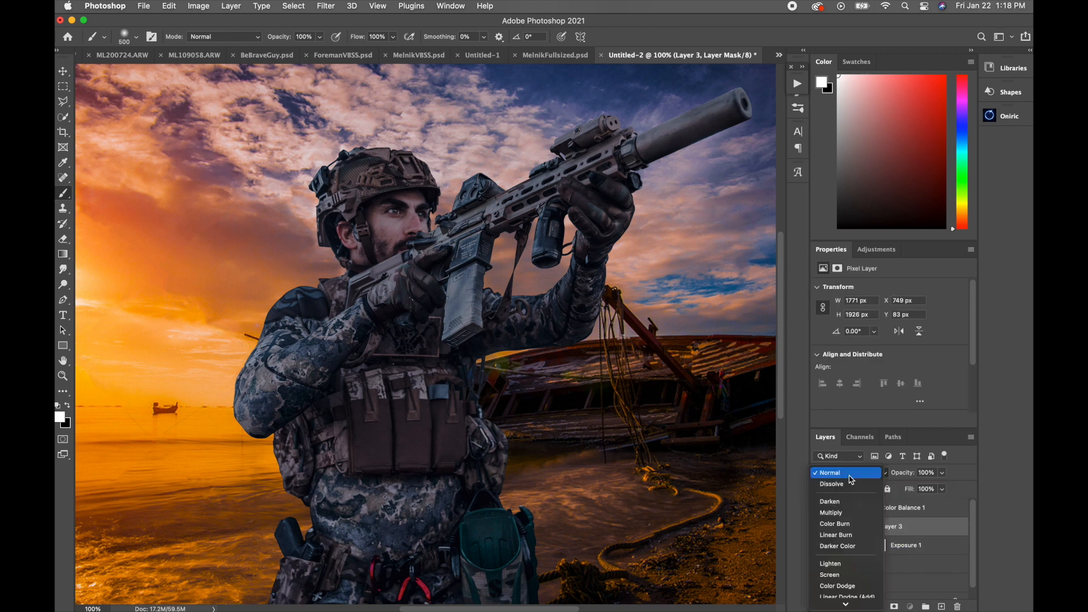
pyautogui.press('Escape')
# Step: Switch to MelnikFullsized.psd and hide Layer 3 copy and Layer 3 copy 2, with the front soldier's shoulder in view
pyautogui.click(555, 55)
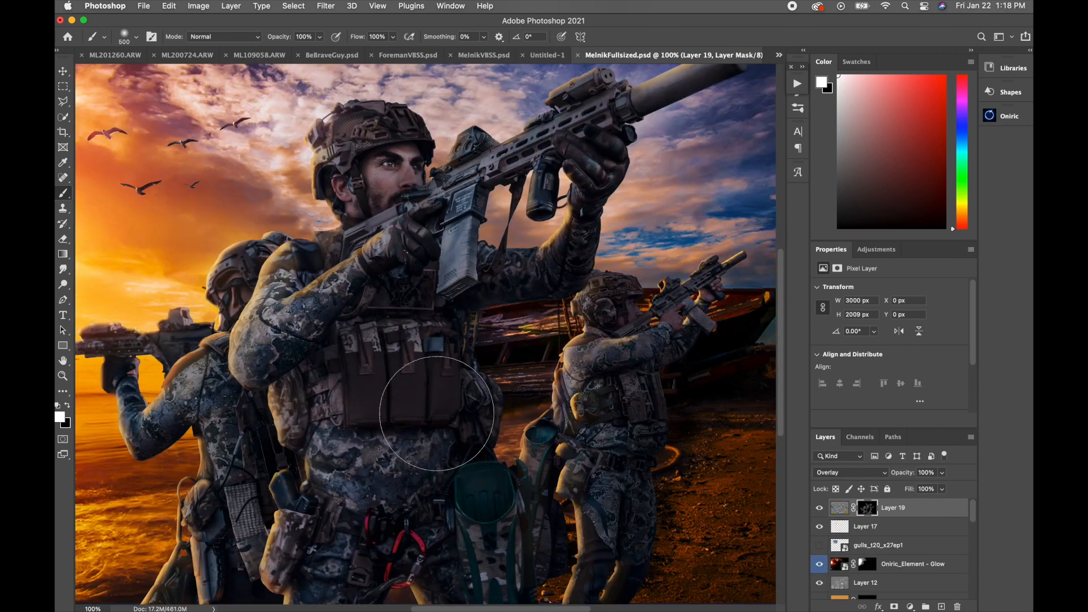
pyautogui.keyDown('super'); pyautogui.click(304, 272); pyautogui.keyUp('super')
pyautogui.keyDown('super'); pyautogui.click(298, 273); pyautogui.keyUp('super')
pyautogui.moveTo(295, 275); pyautogui.dragTo(504, 358)
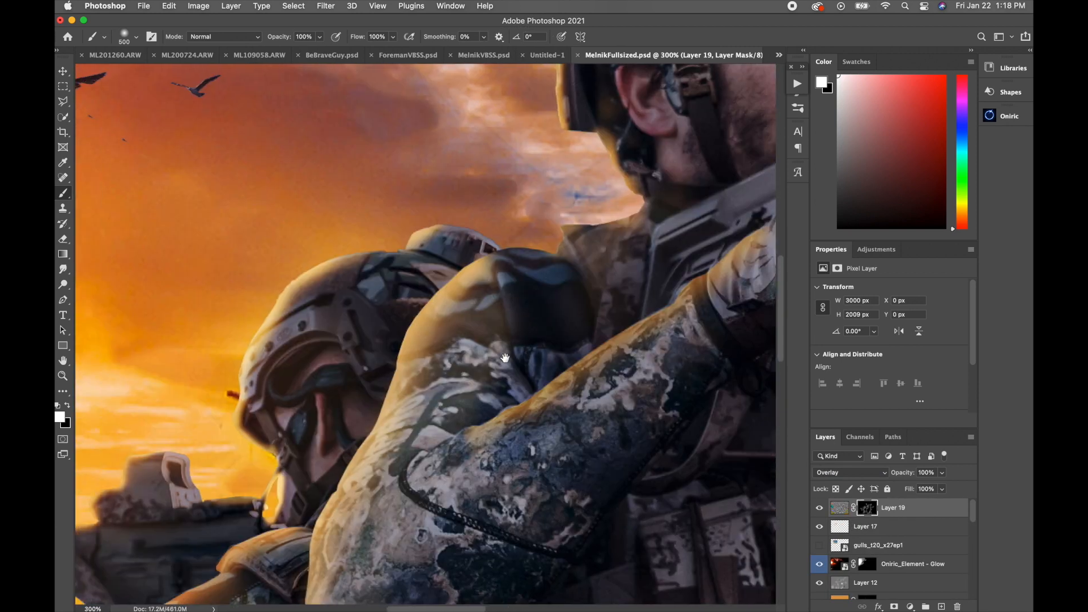
pyautogui.scroll(-10, 869, 546)
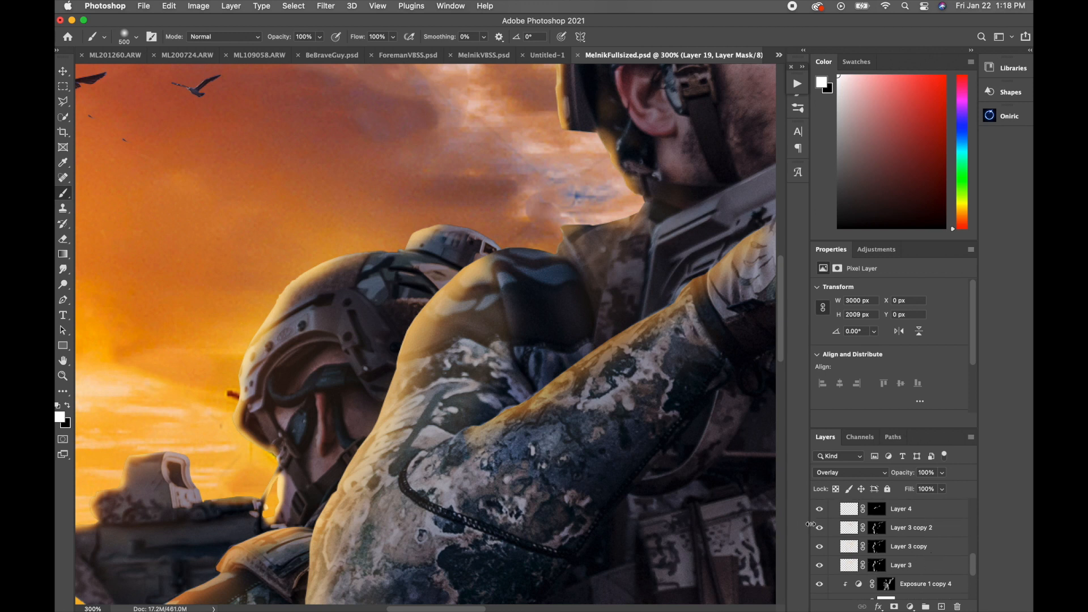
pyautogui.moveTo(820, 529); pyautogui.dragTo(820, 553)
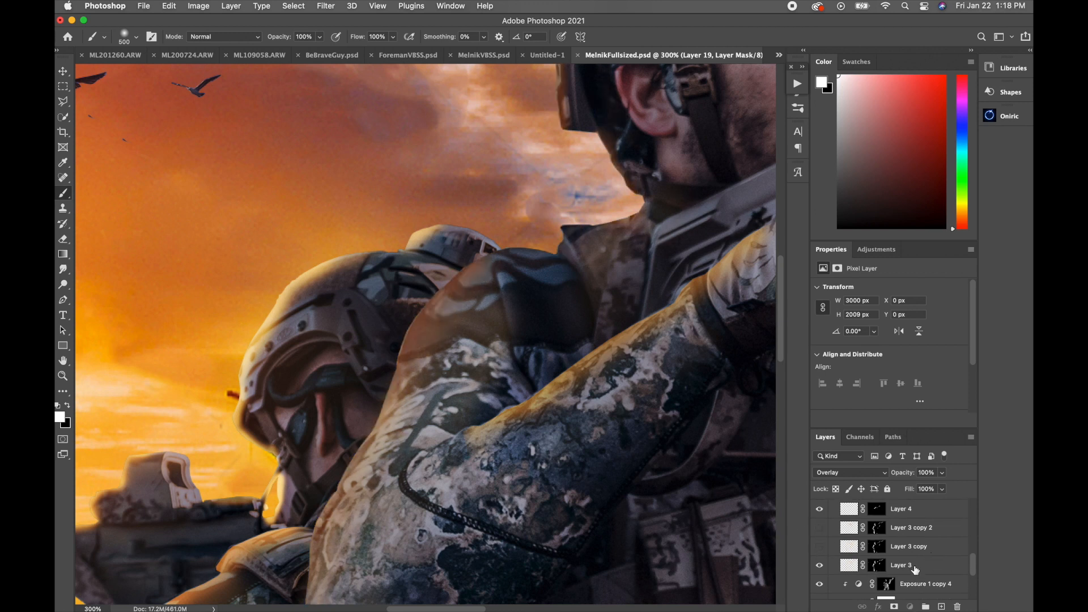
# Step: Examine the blend mode and opacity of Layer 3 and its effect on the shoulder, keeping Hard Light
pyautogui.click(914, 568)
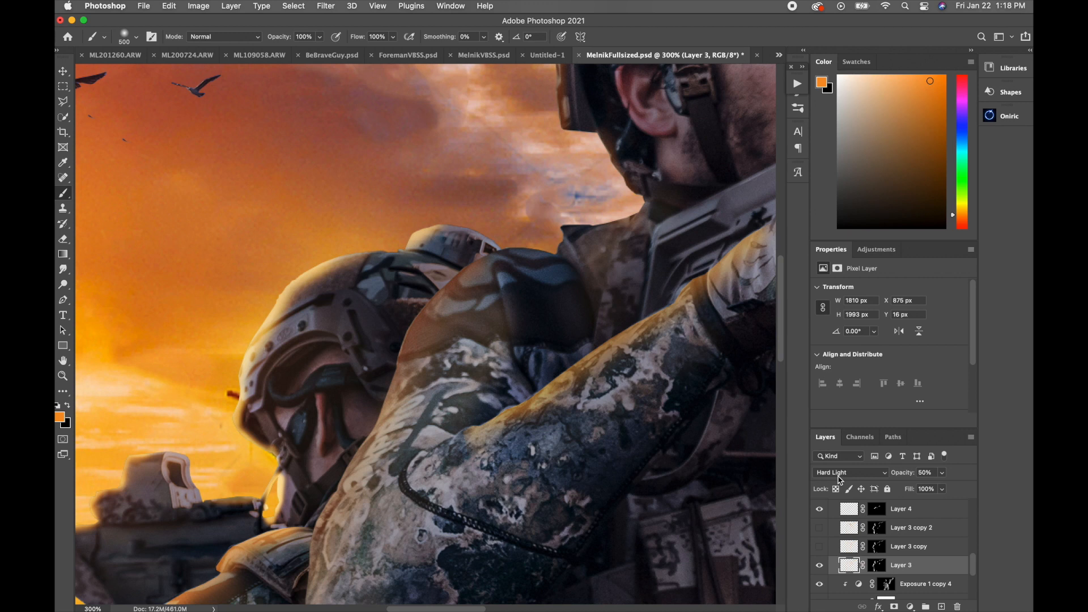
pyautogui.click(840, 480)
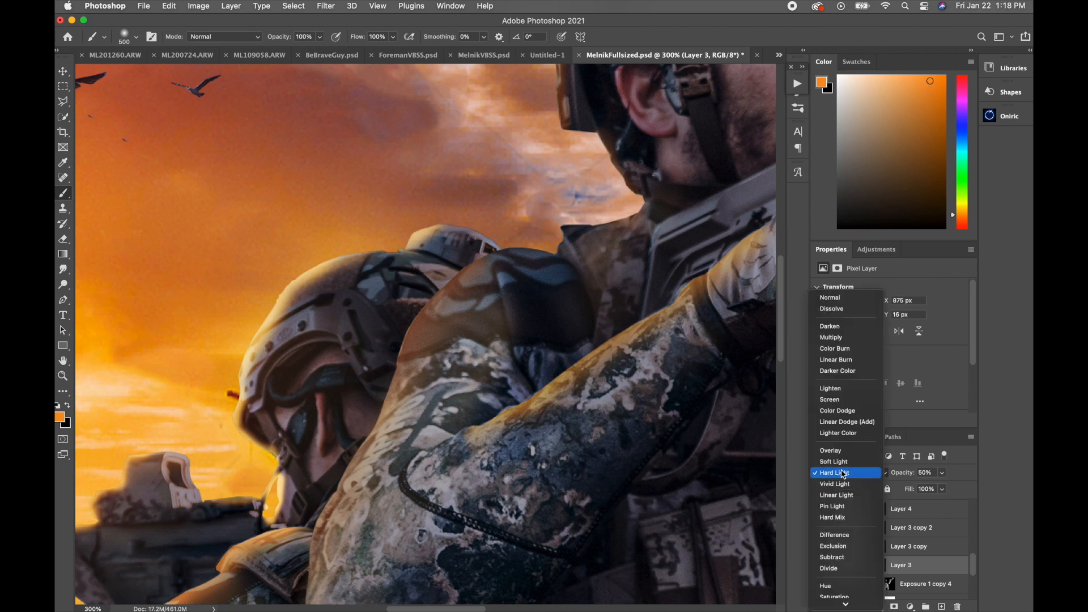
pyautogui.click(843, 474)
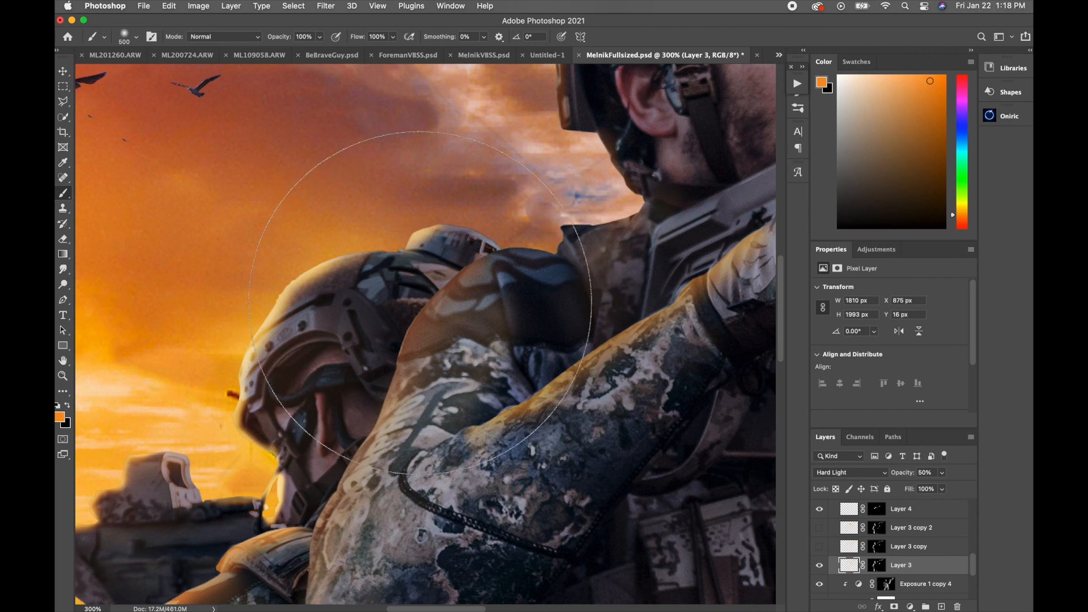
pyautogui.click(843, 475)
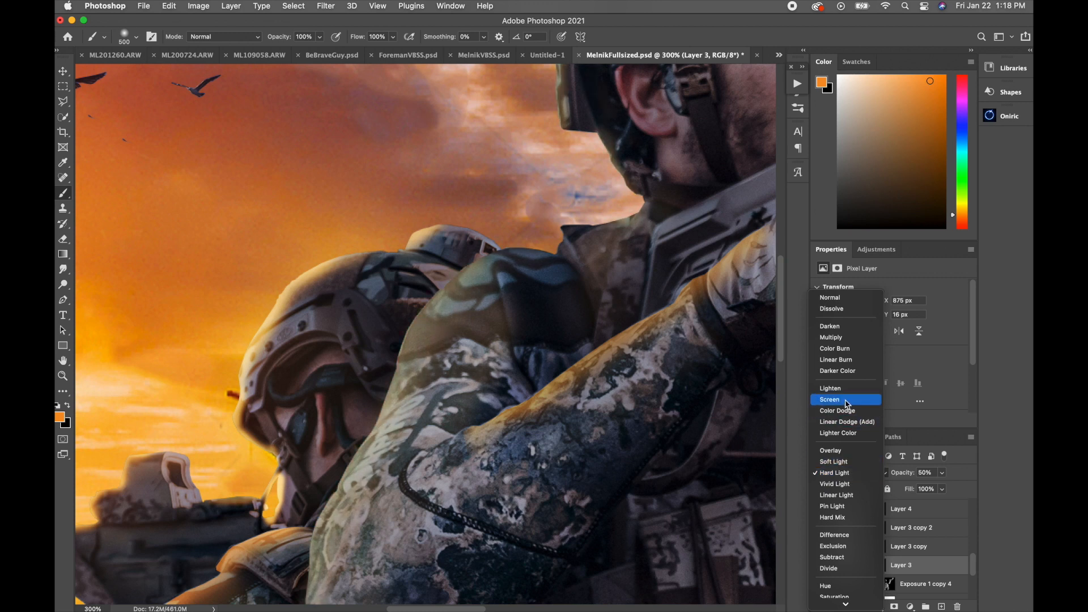
pyautogui.click(841, 473)
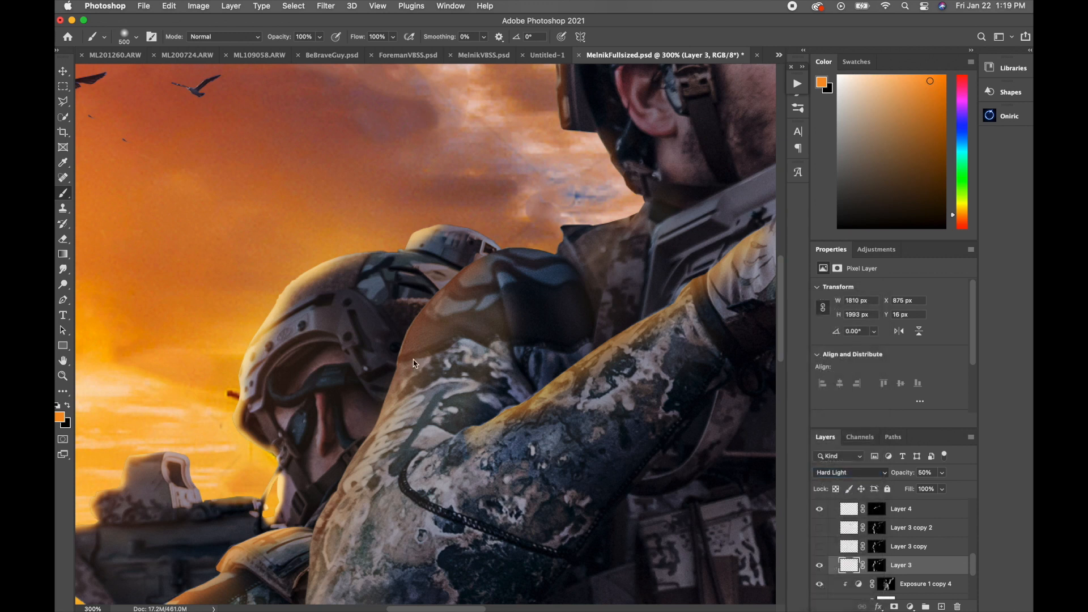
# Step: Select and show Layer 3 copy, and toggle the visibility of Layer 3 to compare the rim light on the shoulder
pyautogui.press('[')
pyautogui.press('[')
pyautogui.click(823, 549)
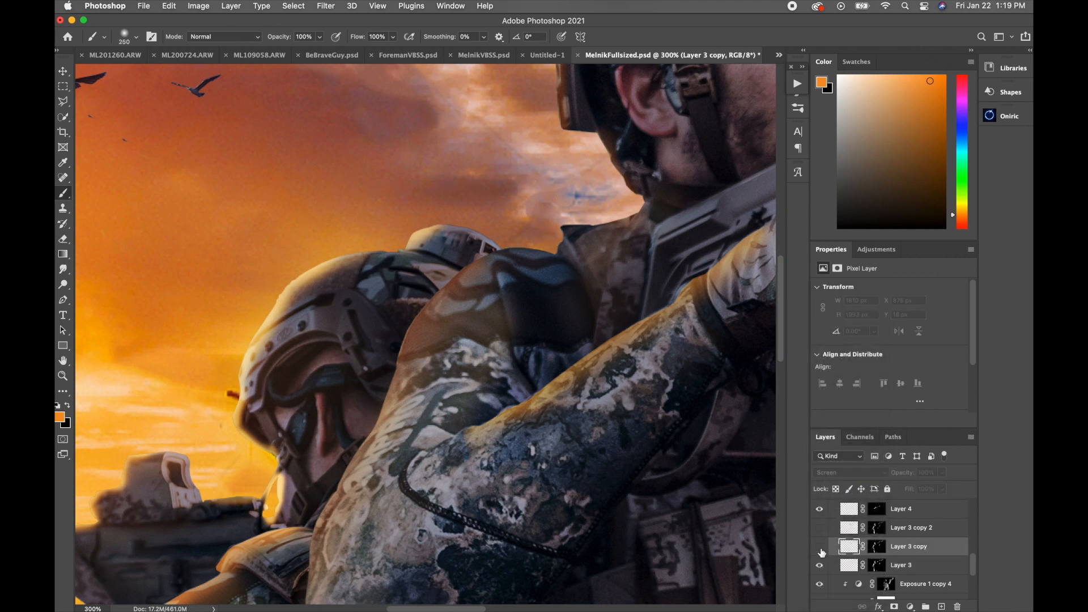
pyautogui.click(819, 547)
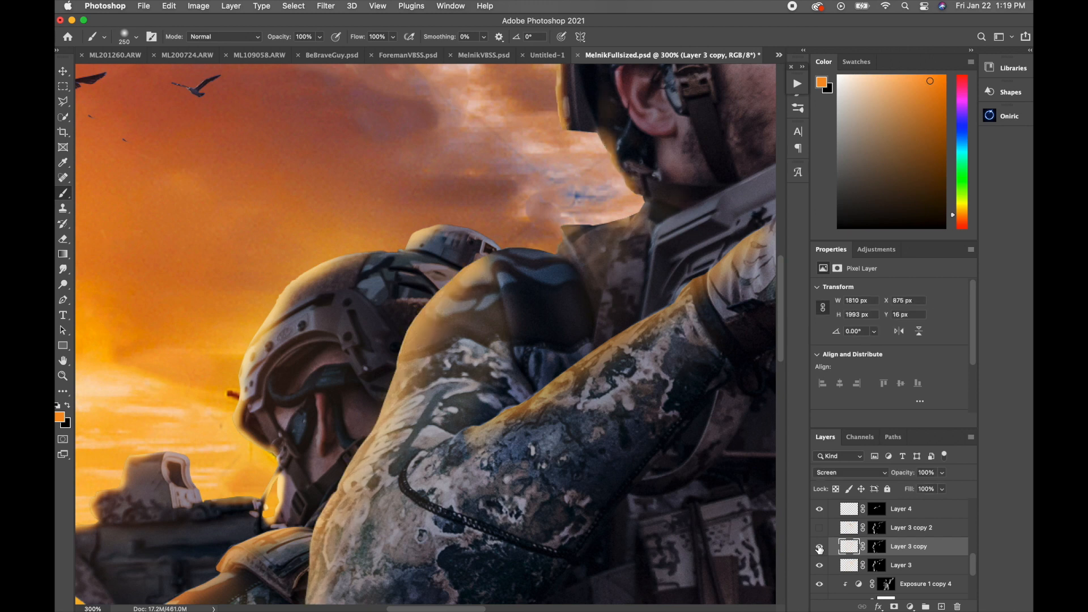
pyautogui.click(819, 567)
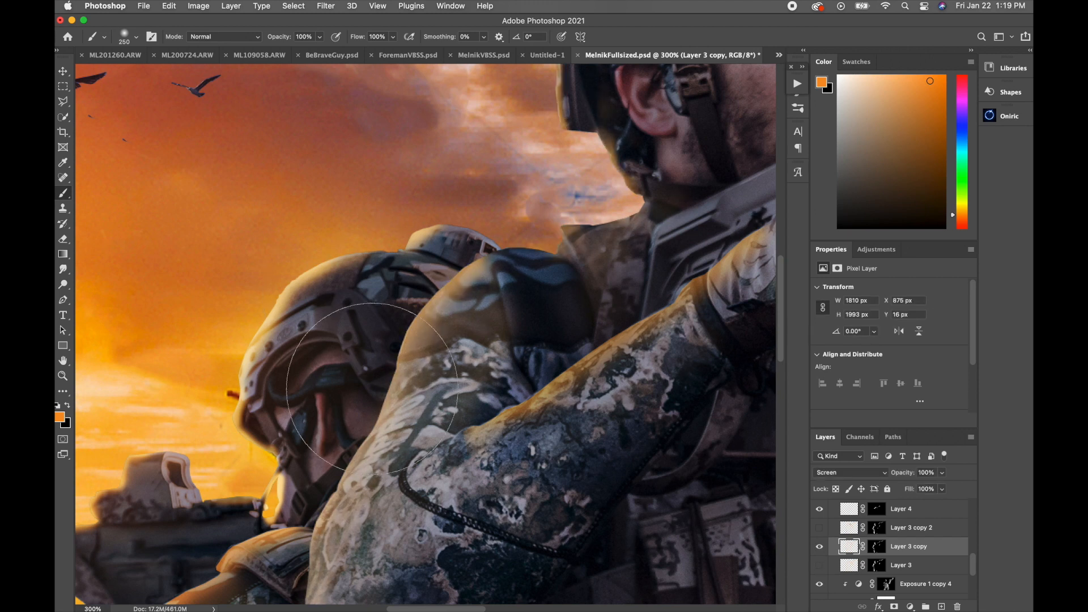
pyautogui.click(819, 565)
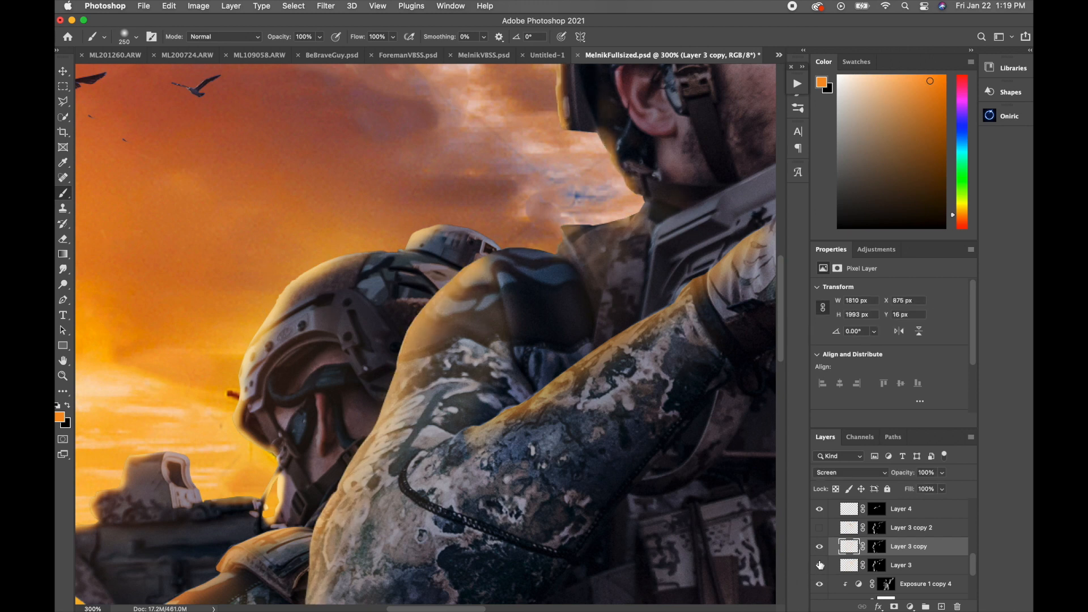
# Step: Show Layer 3 copy 2 above the other rim light layers and reduce the brush size to 175
pyautogui.click(820, 529)
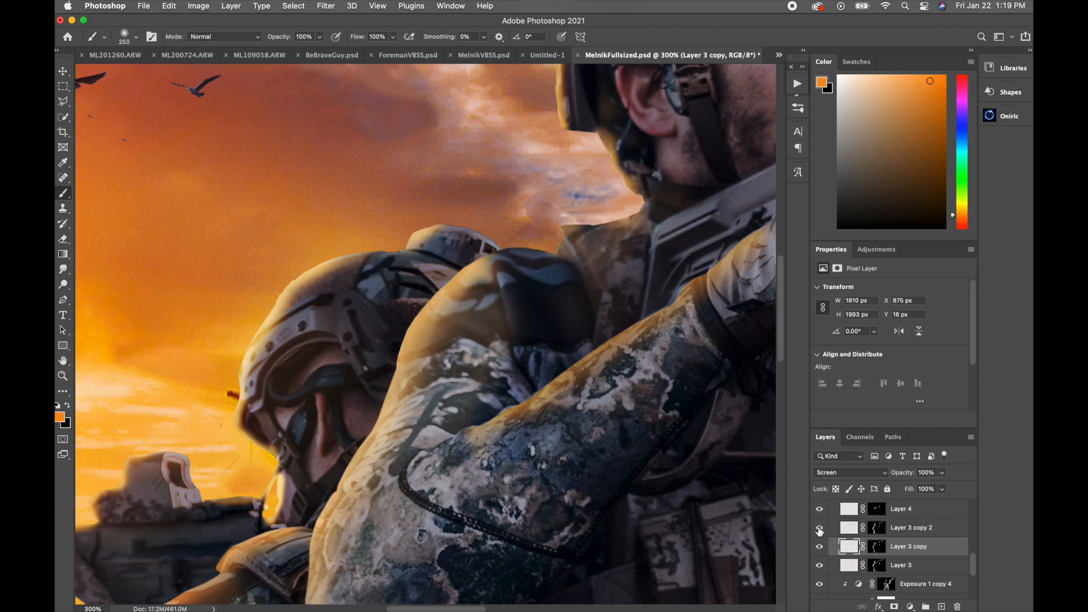
pyautogui.keyDown('alt'); pyautogui.click(413, 445); pyautogui.keyUp('alt')
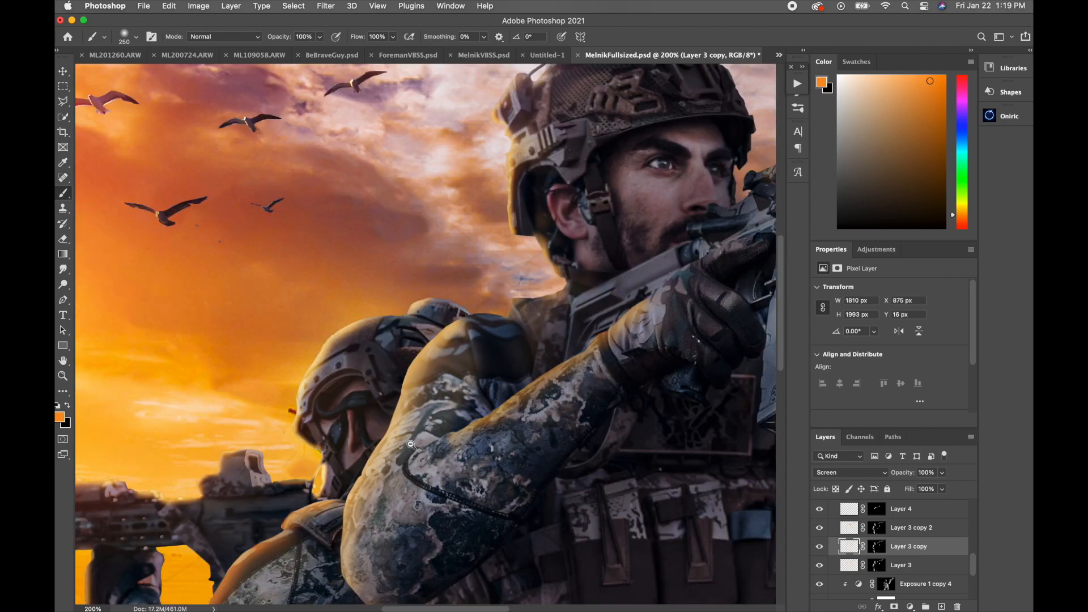
pyautogui.keyDown('alt'); pyautogui.click(414, 445); pyautogui.keyUp('alt')
pyautogui.moveTo(410, 525); pyautogui.dragTo(474, 424)
pyautogui.press('[')
pyautogui.press('[')
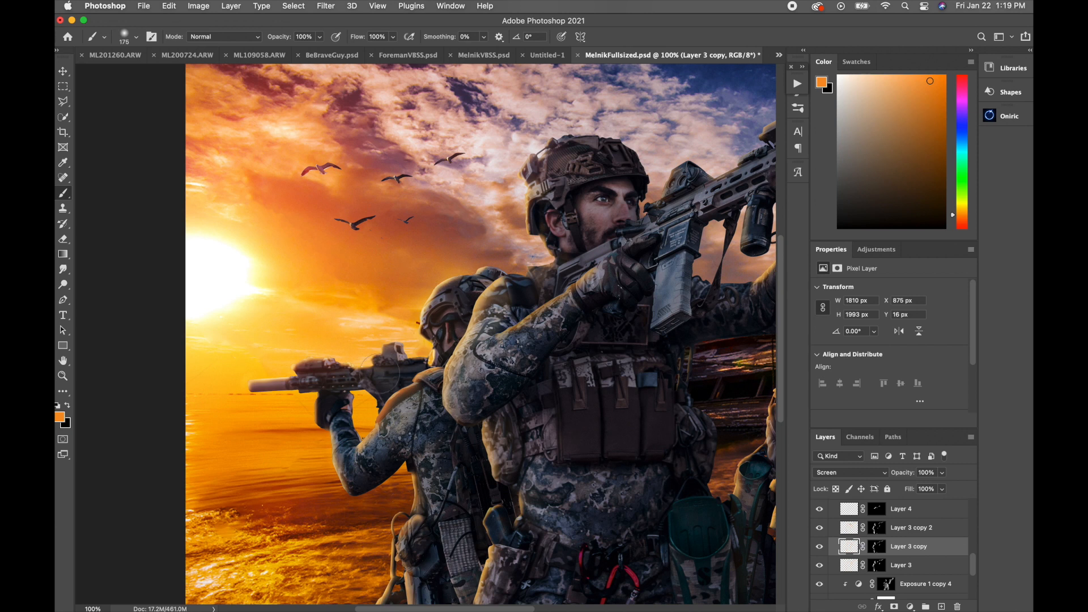
# Step: Examine the highlight on the front soldier's forearm and glove, checking the visibility of Layer 4 copy
pyautogui.scroll(2, 894, 522)
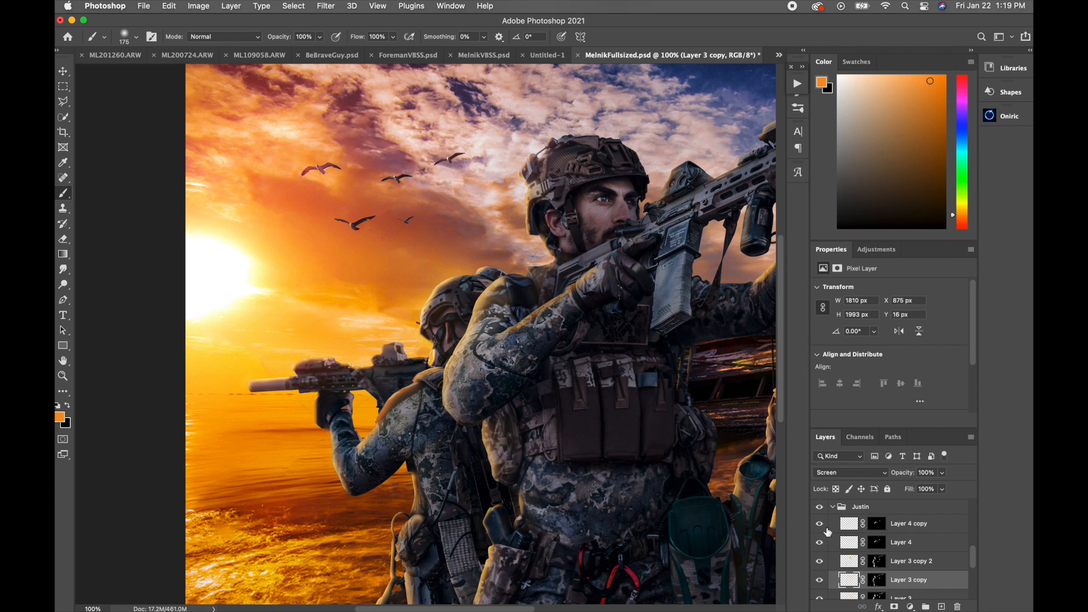
pyautogui.press('super+equal')
pyautogui.press('super+equal')
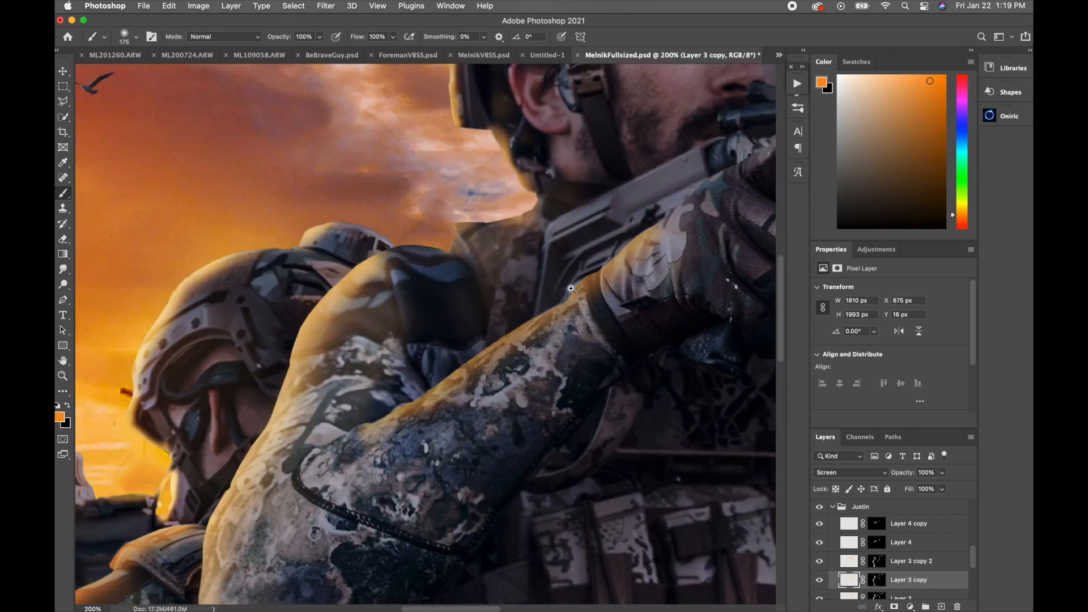
pyautogui.moveTo(819, 525)
pyautogui.mouseDown()
pyautogui.moveTo(819, 545)
pyautogui.moveTo(818, 520)
pyautogui.mouseUp()
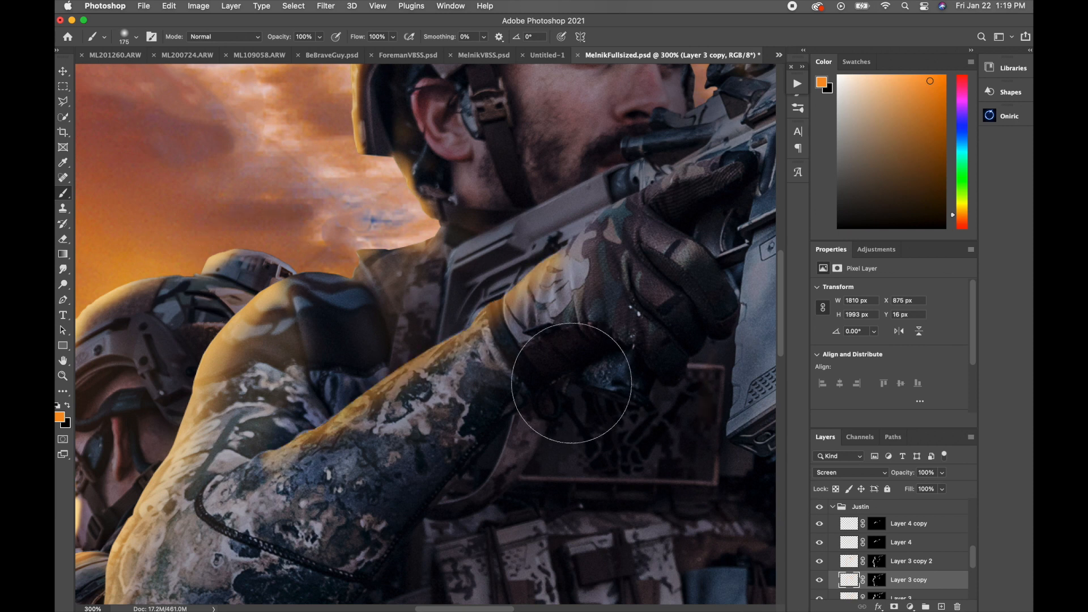
# Step: Examine the orange rim light on the rear soldier beside the boat, then view the whole composite
pyautogui.press('super+minus')
pyautogui.press('super+minus')
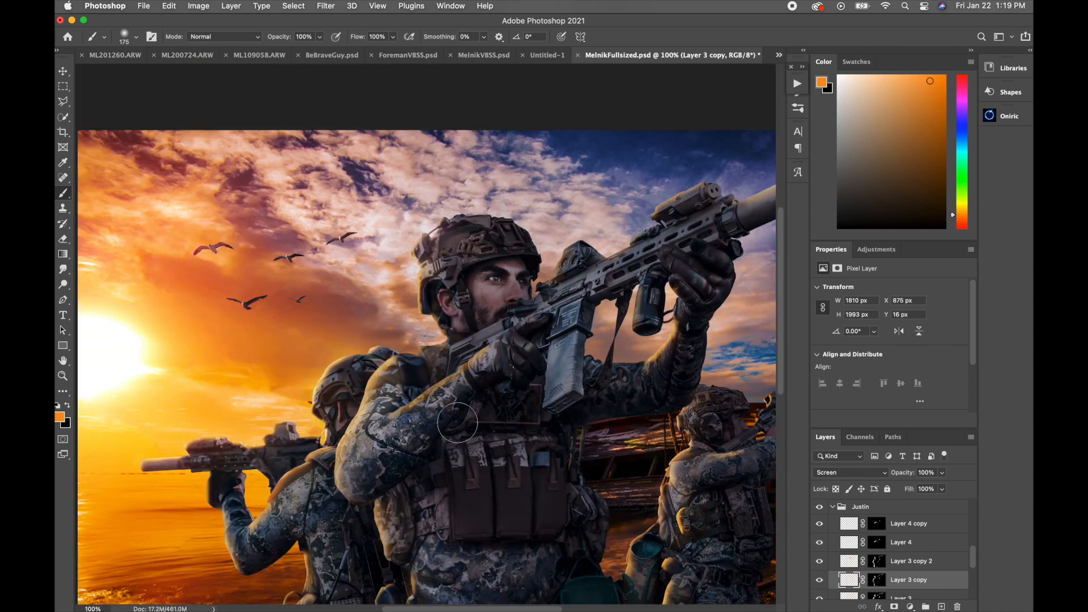
pyautogui.hscroll(5, 457, 422)
pyautogui.scroll(-2, 458, 422)
pyautogui.keyDown('super'); pyautogui.click(476, 481); pyautogui.keyUp('super')
pyautogui.keyDown('super'); pyautogui.click(476, 482); pyautogui.keyUp('super')
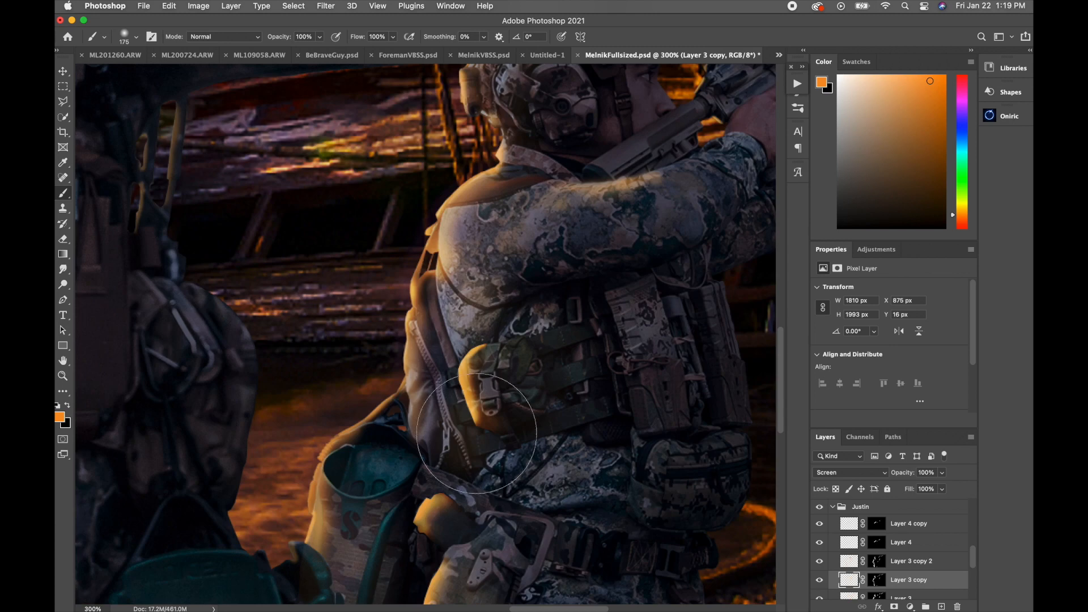
pyautogui.press('l')
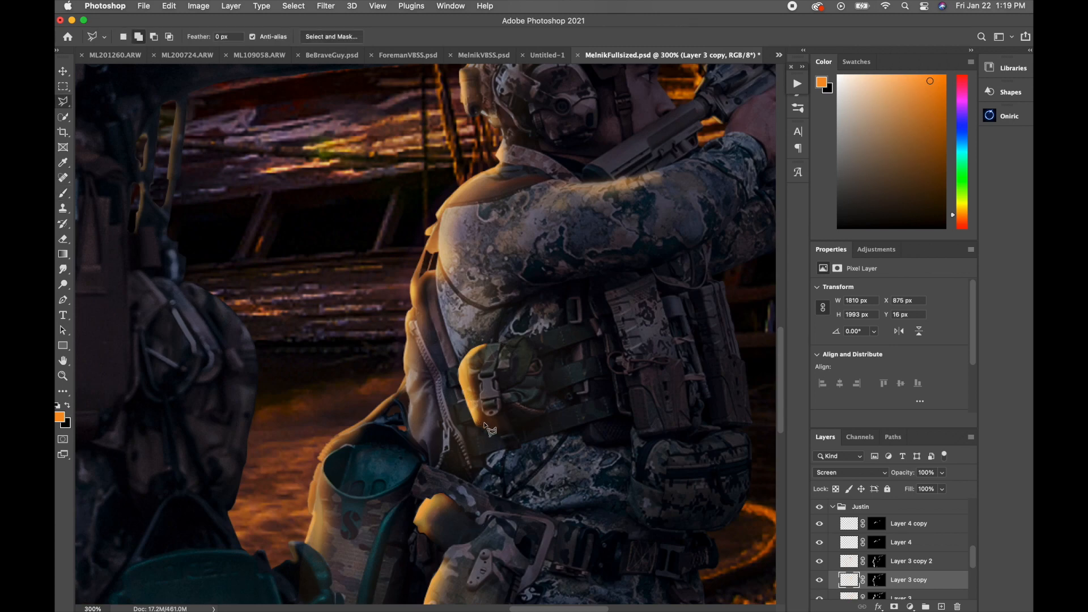
pyautogui.keyDown('alt'); pyautogui.keyDown('super'); pyautogui.click(397, 455); pyautogui.keyUp('super'); pyautogui.keyUp('alt')
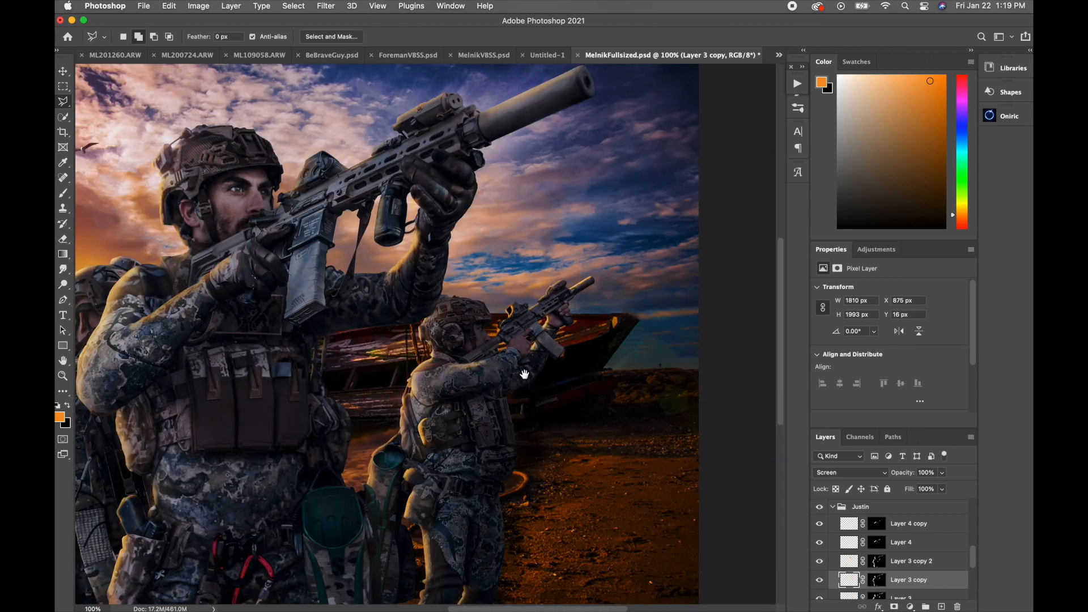
pyautogui.keyDown('alt'); pyautogui.keyDown('super'); pyautogui.click(522, 377); pyautogui.keyUp('super'); pyautogui.keyUp('alt')
pyautogui.press('z')
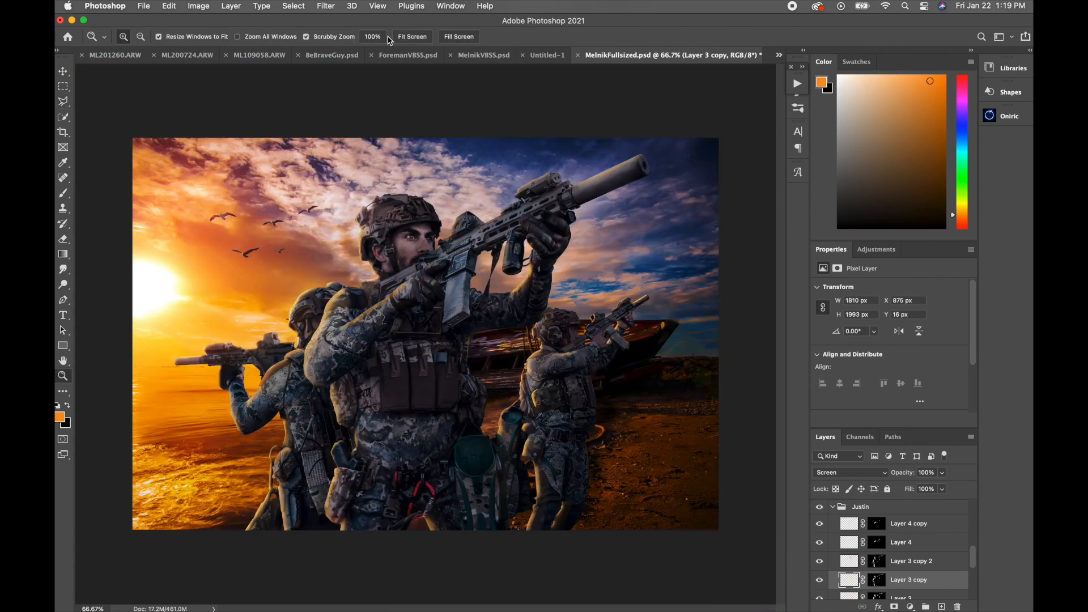
# Step: Fit the whole composite in view, and select and collapse the Justin layer group
pyautogui.click(410, 37)
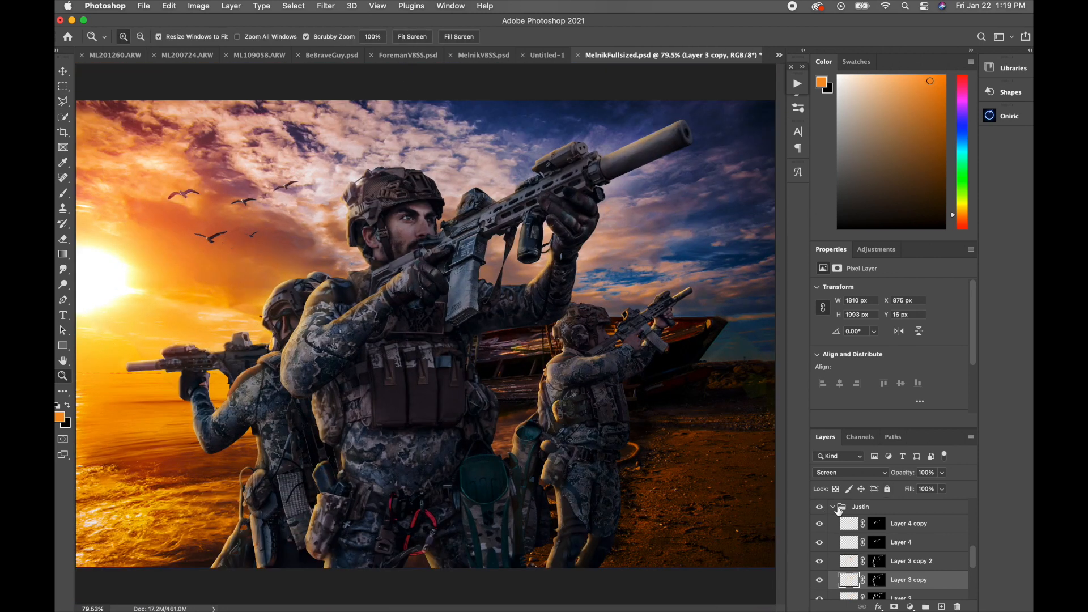
pyautogui.click(839, 508)
pyautogui.click(833, 507)
pyautogui.scroll(3, 936, 584)
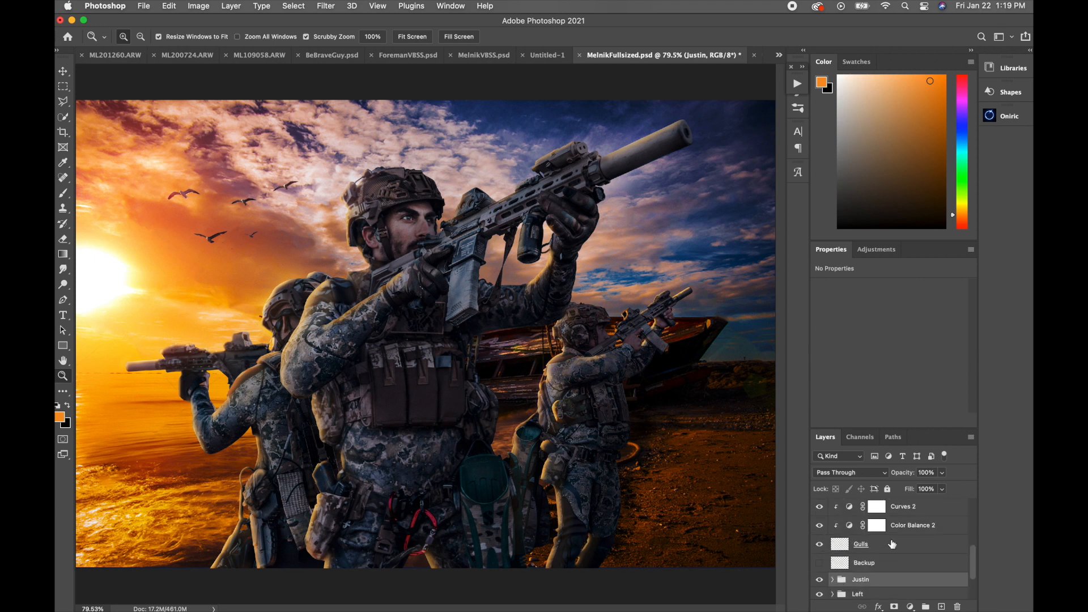
# Step: Compare the image with and without Gulls and its clipped adjustments, and inspect the settings of Color Balance 1
pyautogui.moveTo(819, 558); pyautogui.dragTo(820, 527)
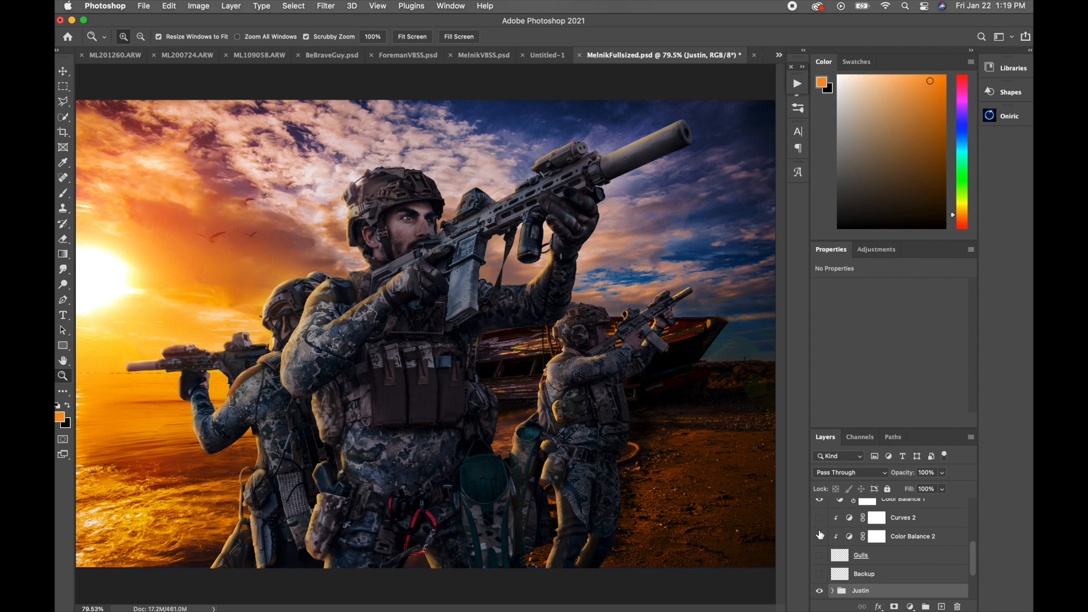
pyautogui.click(819, 557)
pyautogui.click(820, 535)
pyautogui.scroll(2, 824, 538)
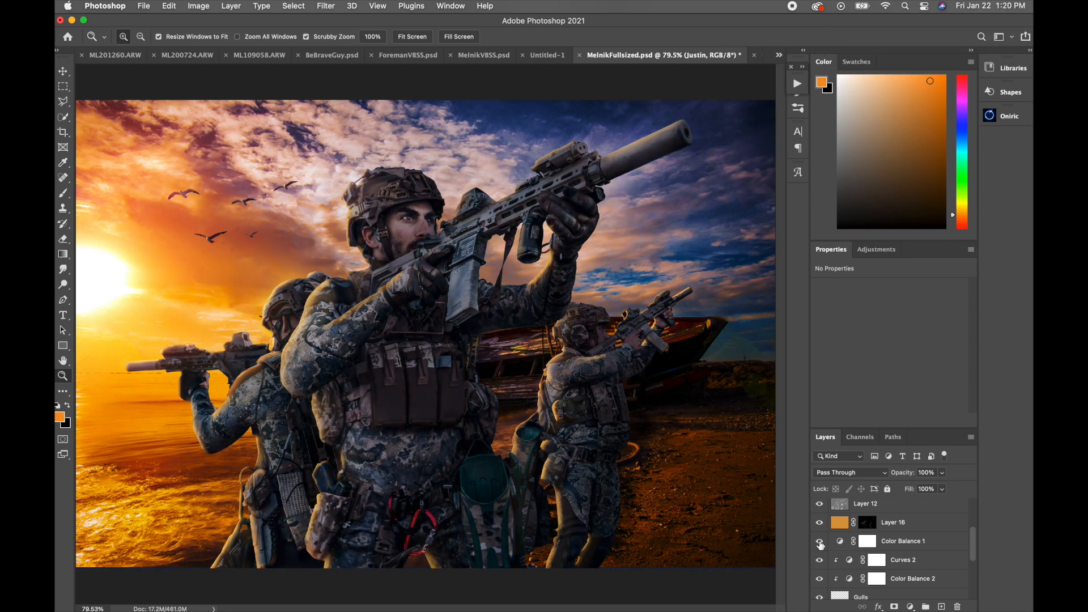
pyautogui.click(901, 544)
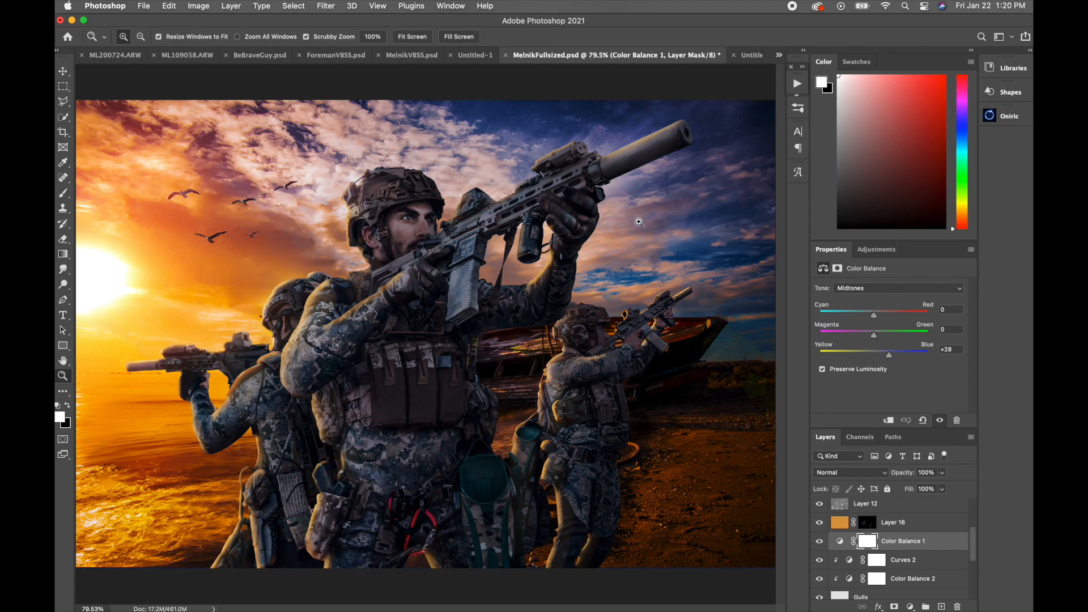
# Step: Toggle the visibility of Layer 16, Layer 12 and Oniric_Element - Glow to compare each one's effect on the composite
pyautogui.scroll(2, 889, 533)
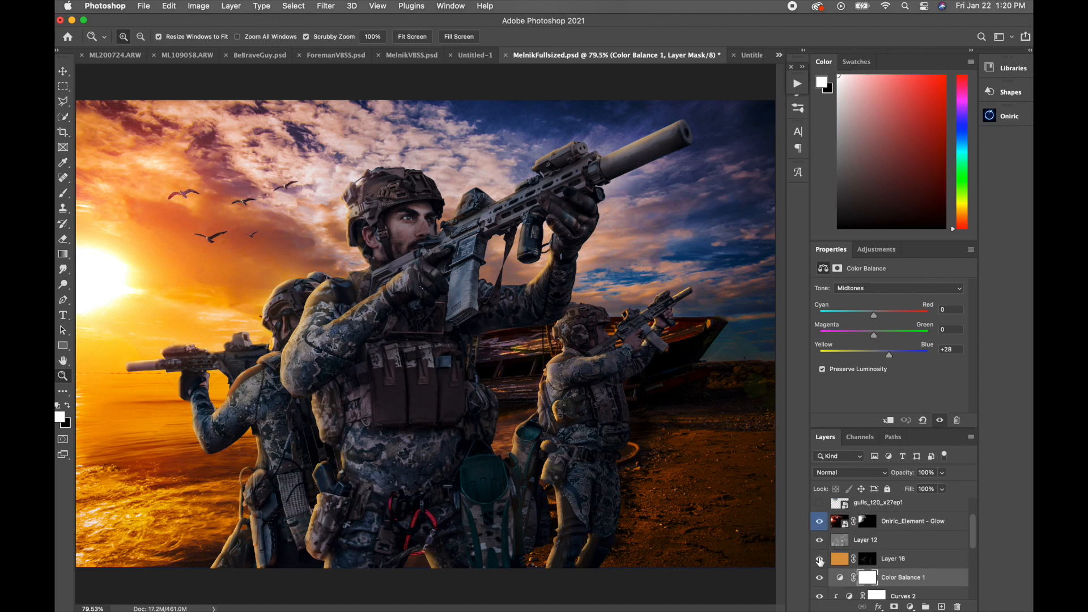
pyautogui.click(819, 560)
pyautogui.click(820, 559)
pyautogui.click(820, 560)
pyautogui.click(821, 543)
pyautogui.click(821, 544)
pyautogui.click(822, 521)
pyautogui.click(821, 522)
pyautogui.scroll(2, 821, 523)
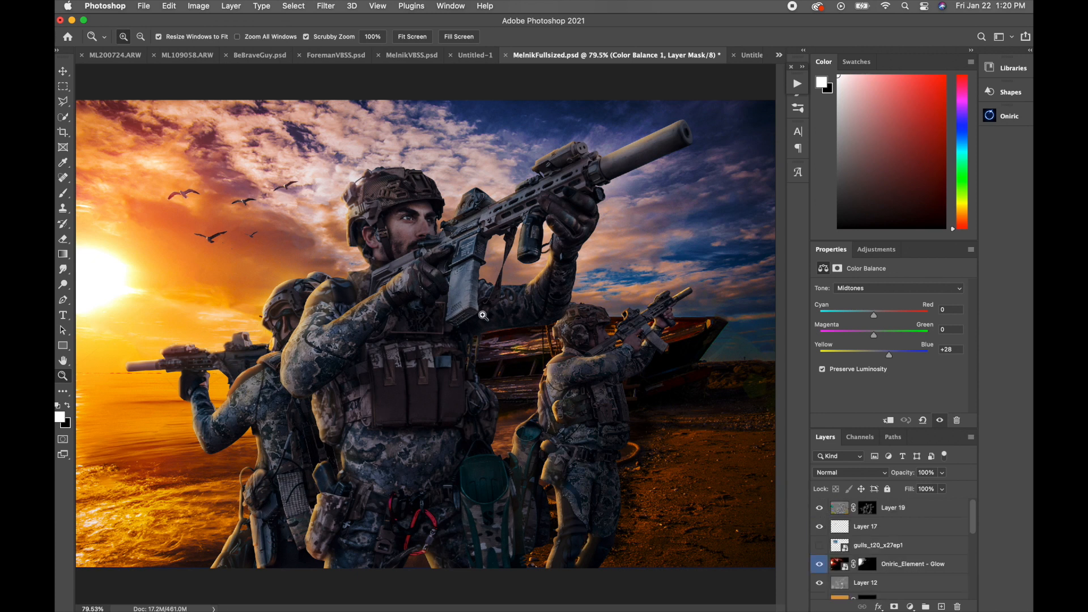
# Step: Check the document's image size settings
pyautogui.press('super+alt+i')
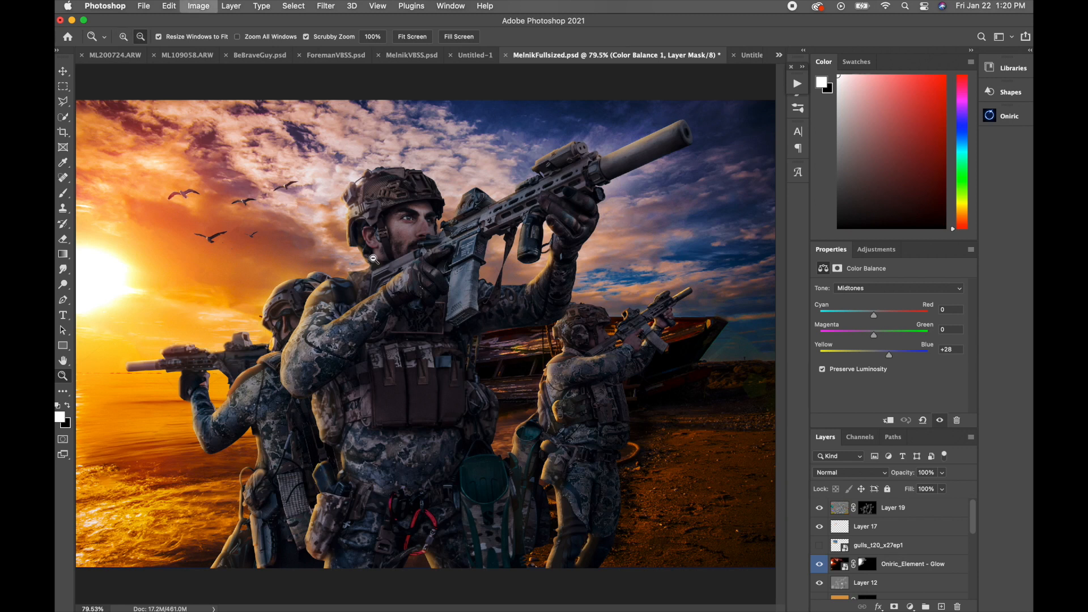
pyautogui.click(666, 350)
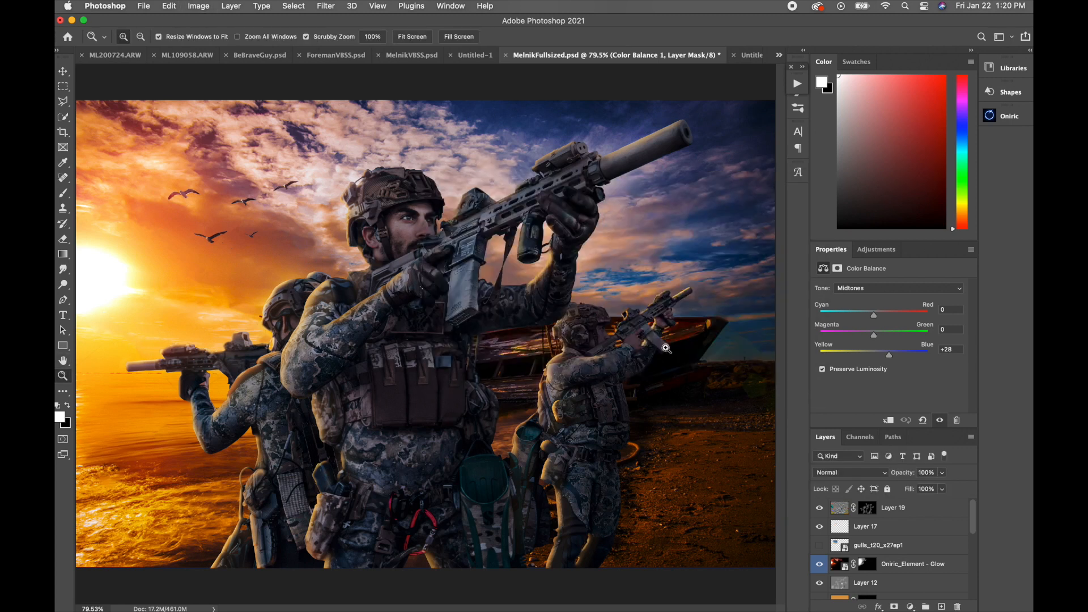